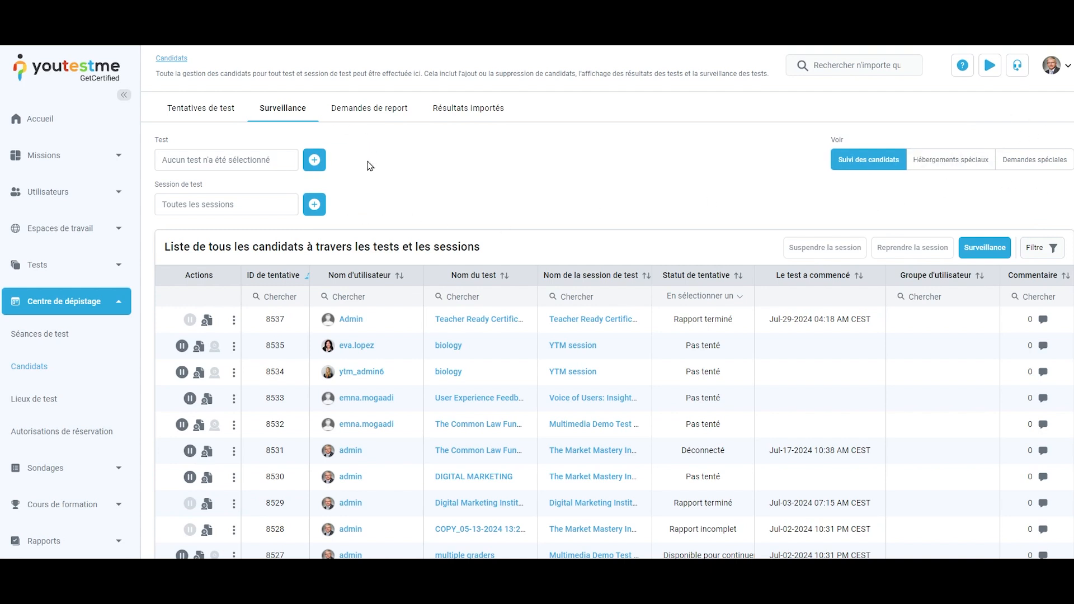
Step: Filter the monitored candidates by the test Market Mastery Inquiry and clear that test filter
left_click(314, 160)
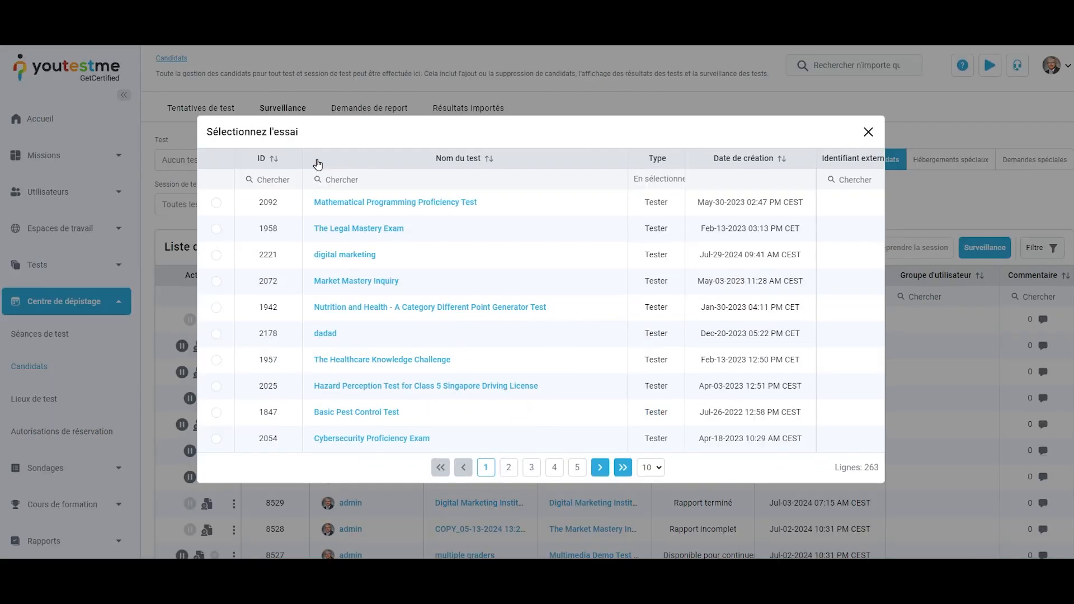
left_click(216, 280)
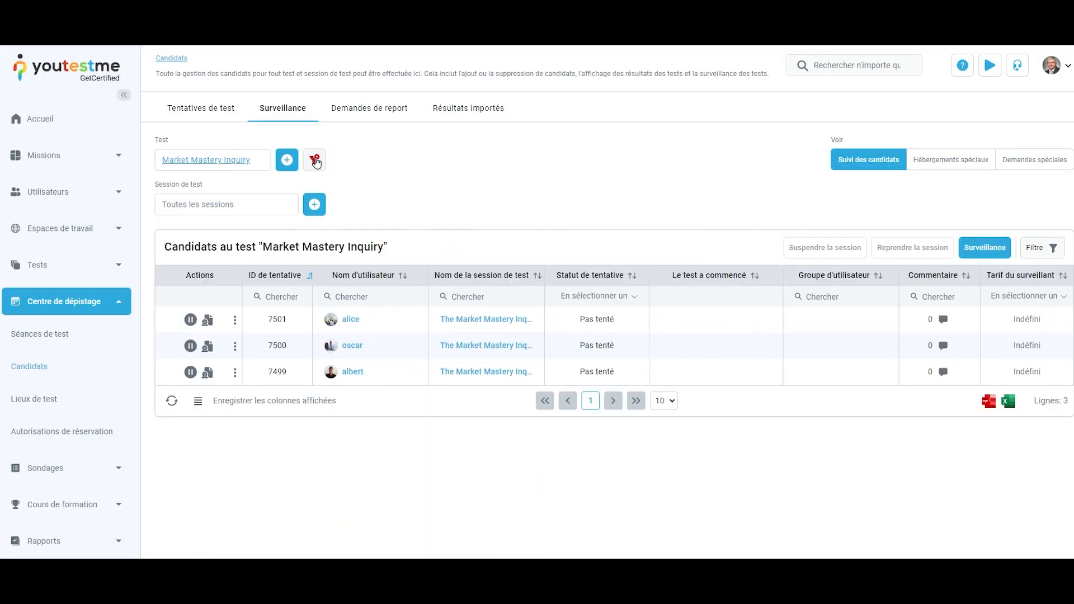
left_click(315, 160)
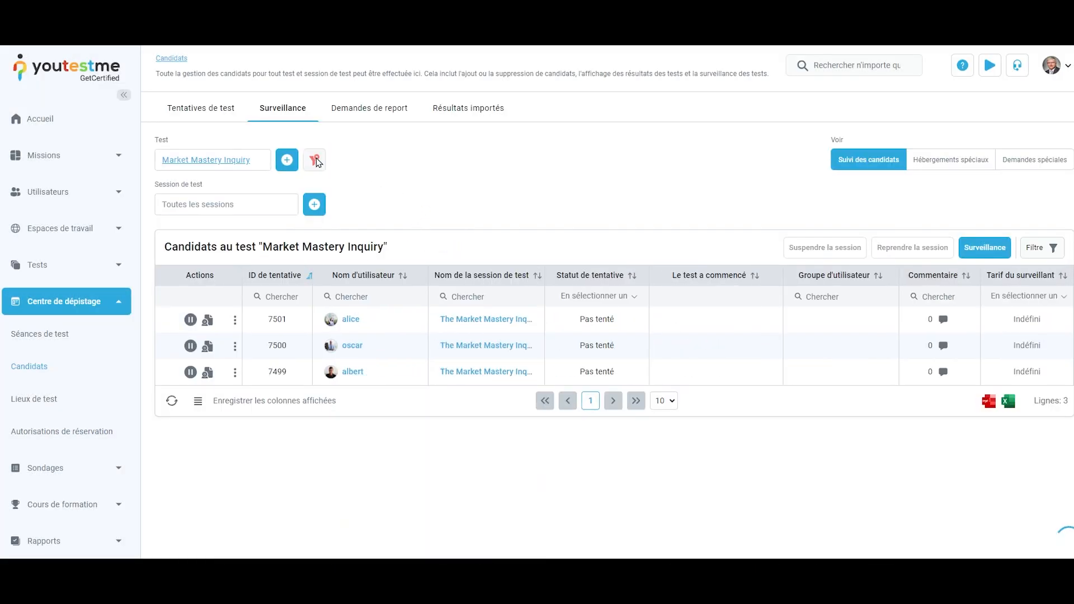
Step: Filter the monitored candidates by the session Aircraft Maintenance Technician- Training Session and clear that session filter
left_click(311, 211)
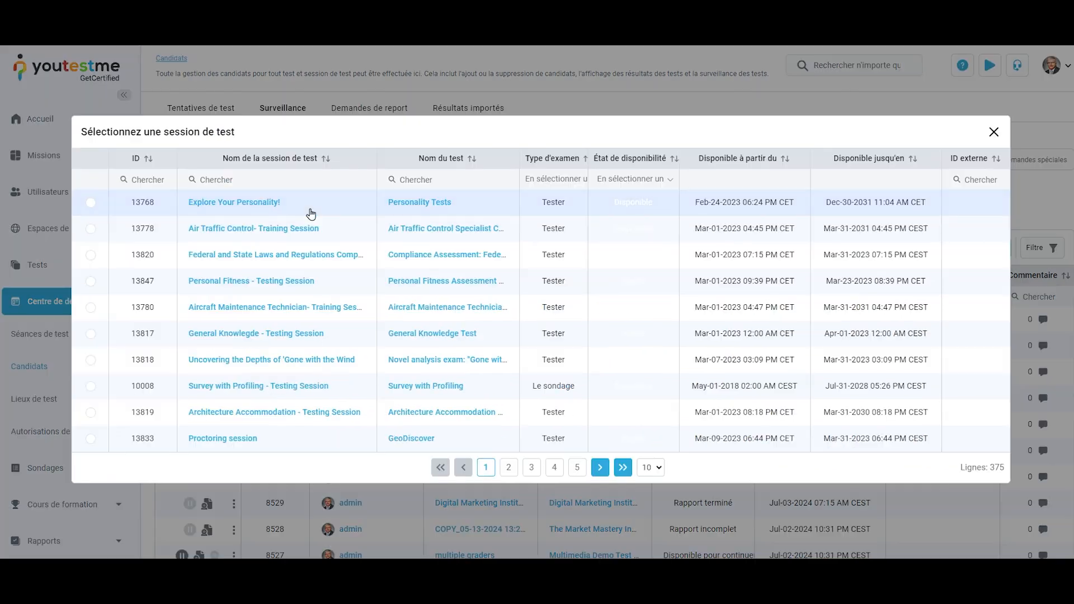
left_click(91, 309)
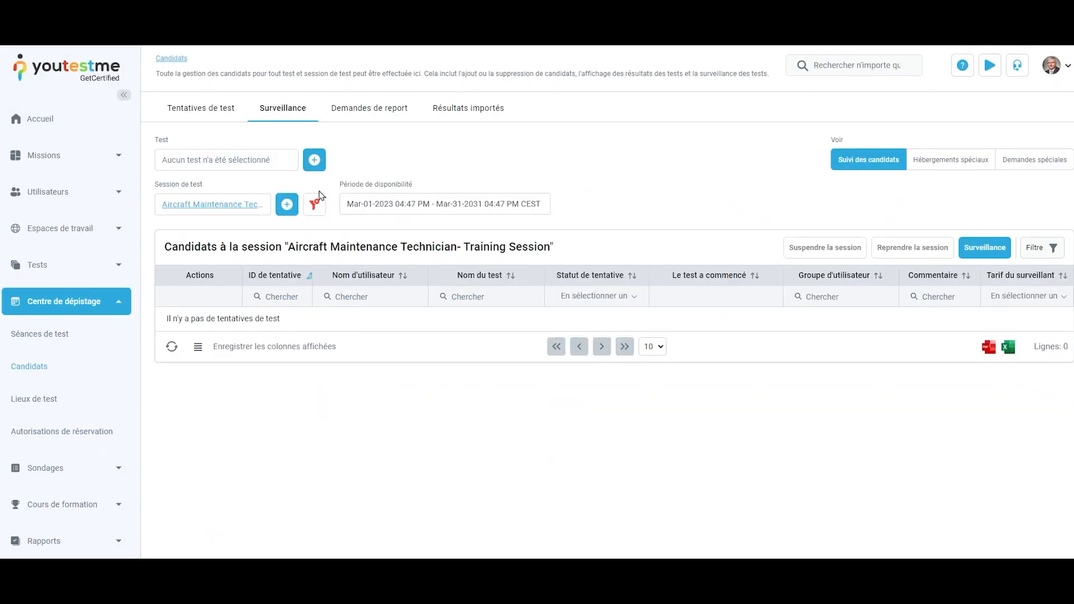
left_click(315, 205)
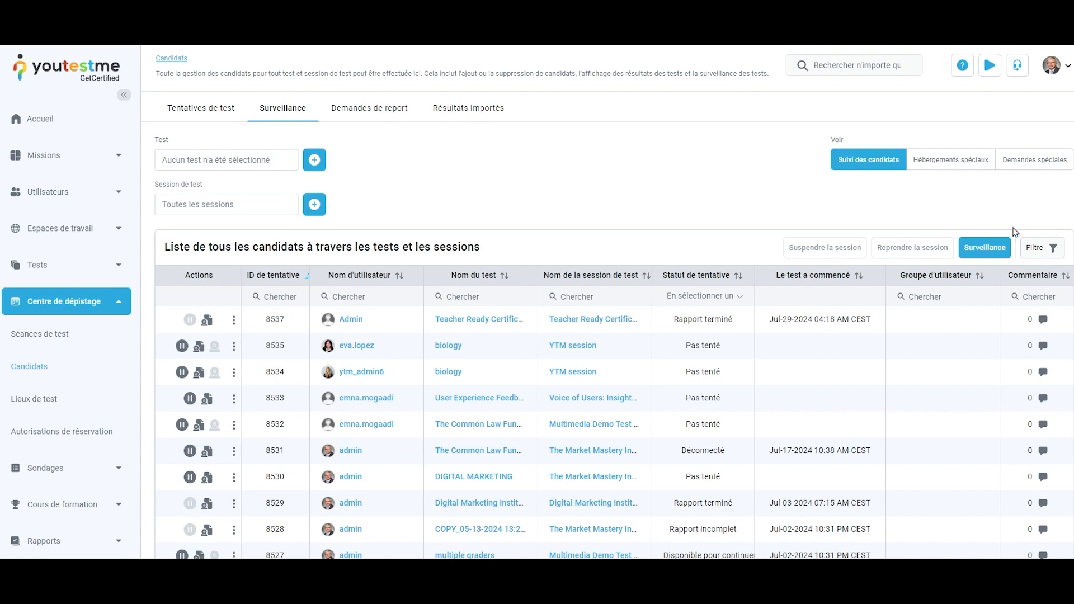
Step: Set the filter options to start date 8/30/2024 with suspended attempts and inactive users' attempts shown, and clear all filters
left_click(1035, 254)
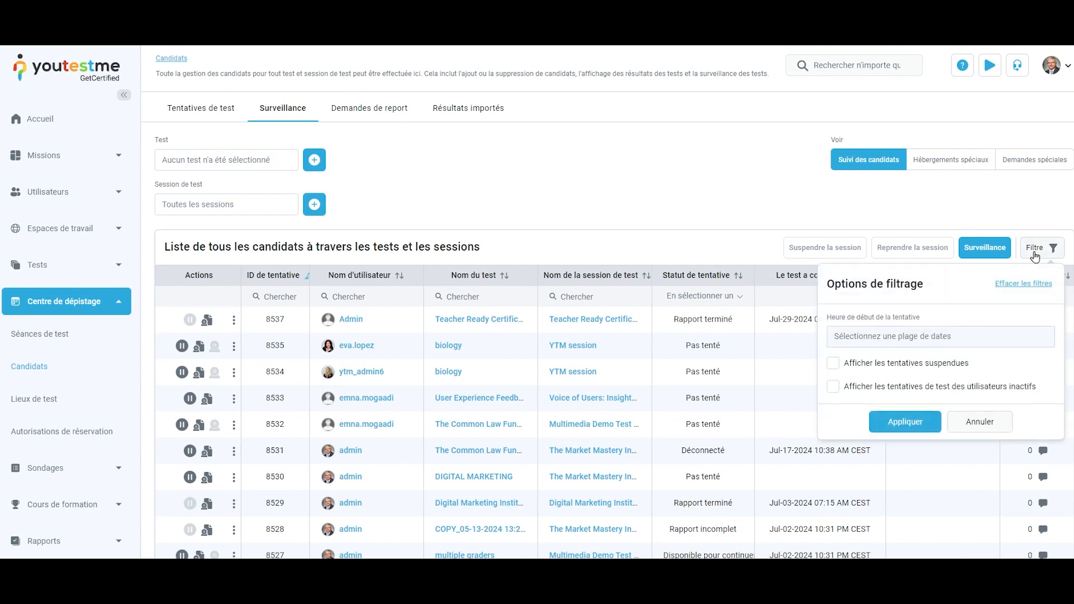
left_click(966, 334)
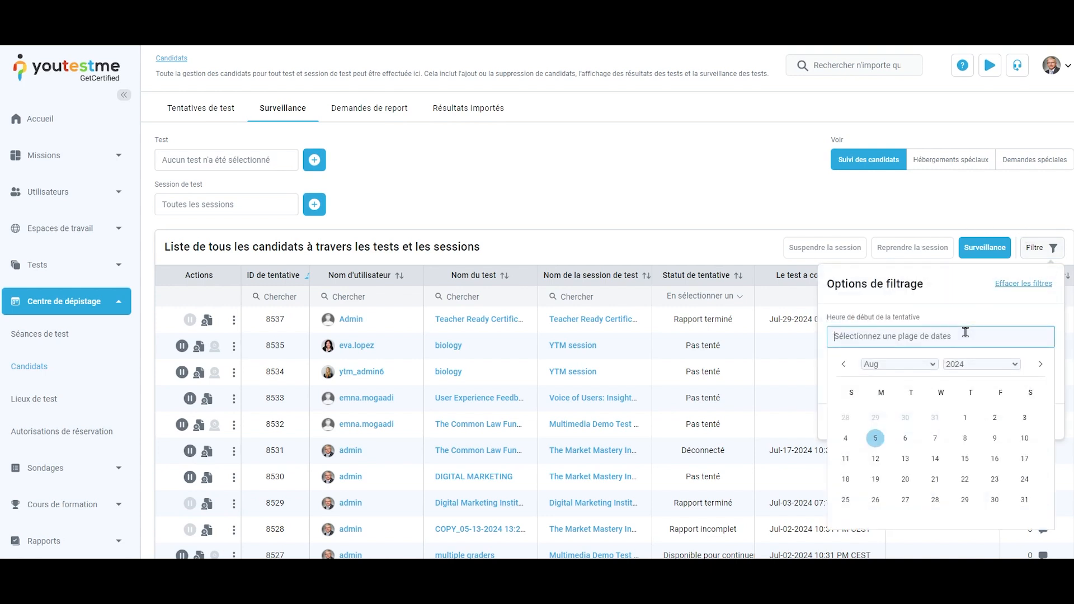
left_click(995, 504)
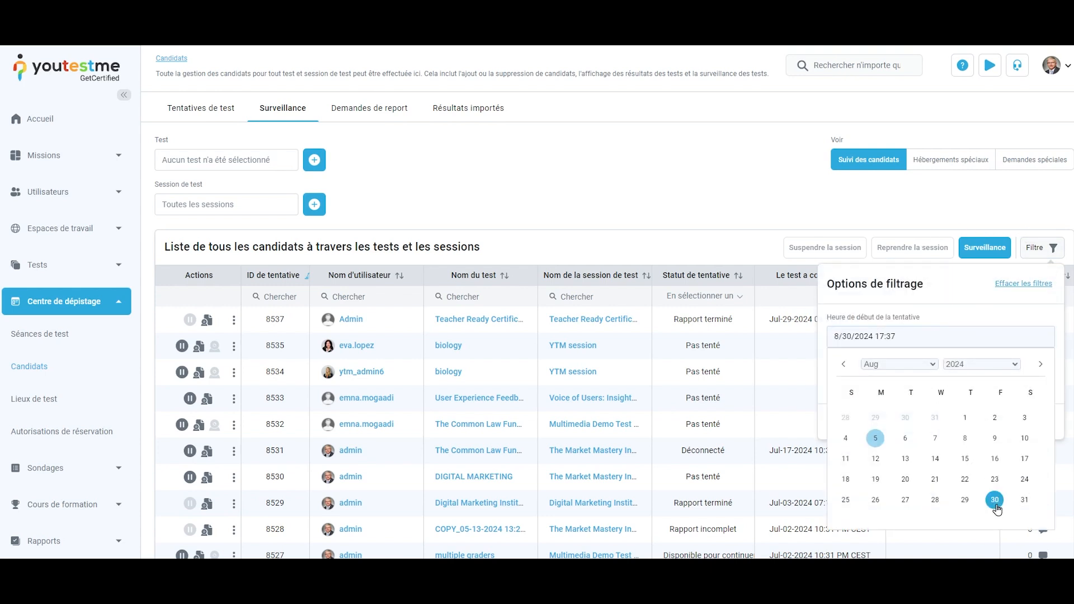
left_click(956, 331)
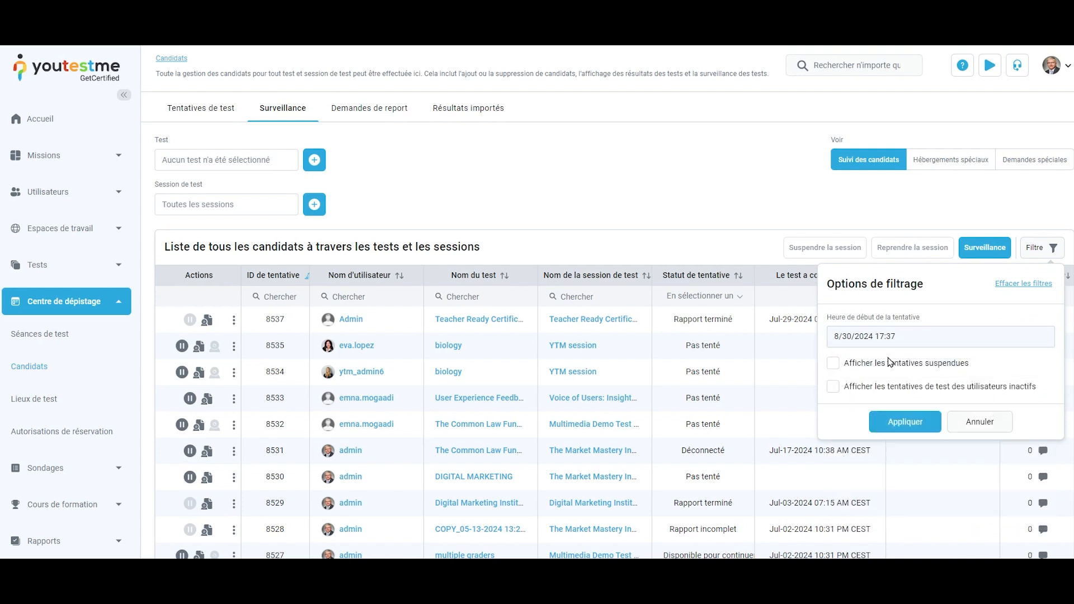
left_click(836, 369)
left_click(835, 393)
left_click(1023, 284)
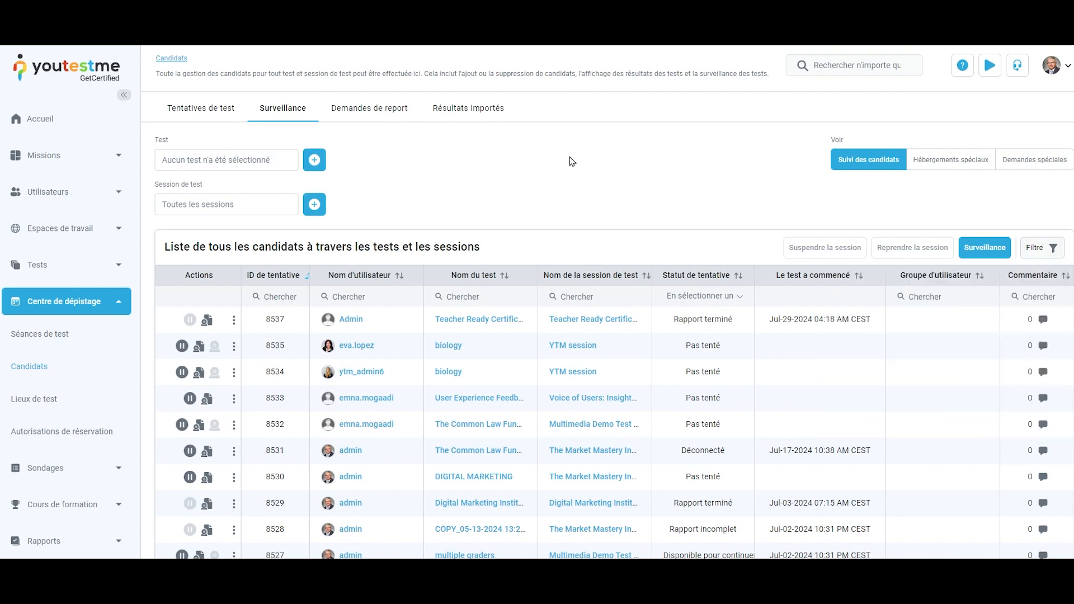
Step: Pause the first biology attempt in the YTM session, keeping the default message "Superviseur a mis le test en pause."
left_click(825, 247)
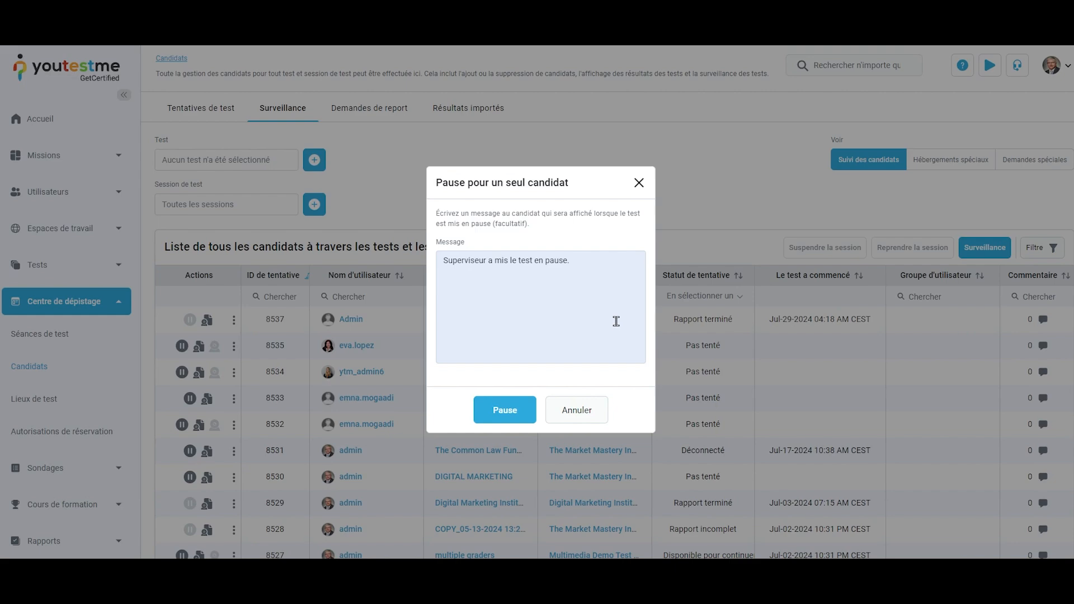
left_click(505, 410)
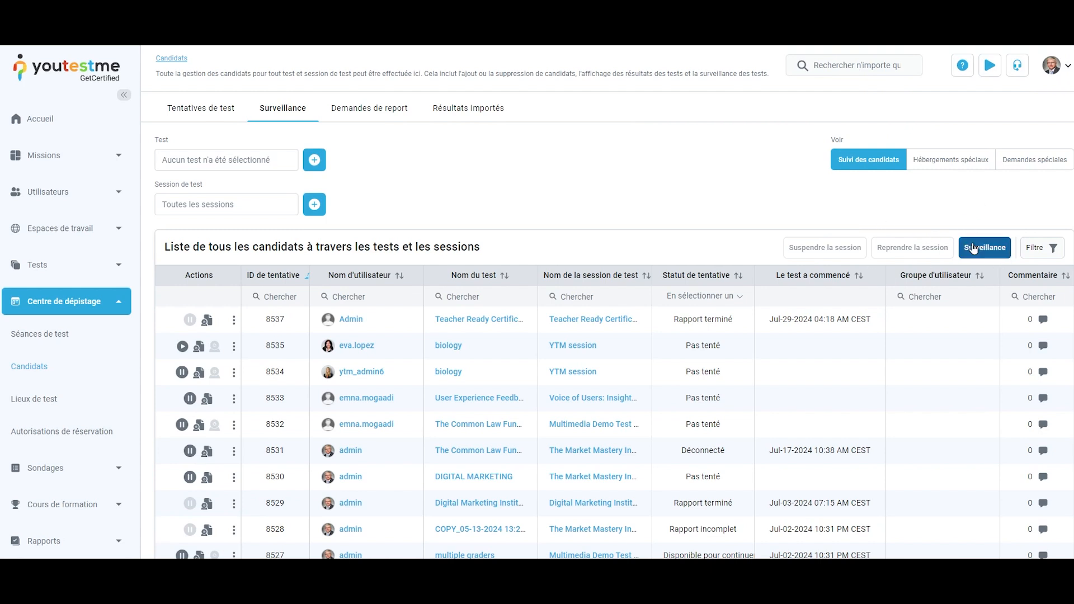
left_click(987, 254)
Step: Pause the Common Law Fundamentals attempt in the Multimedia Demo Test session with the default message, and resume it
left_click(182, 425)
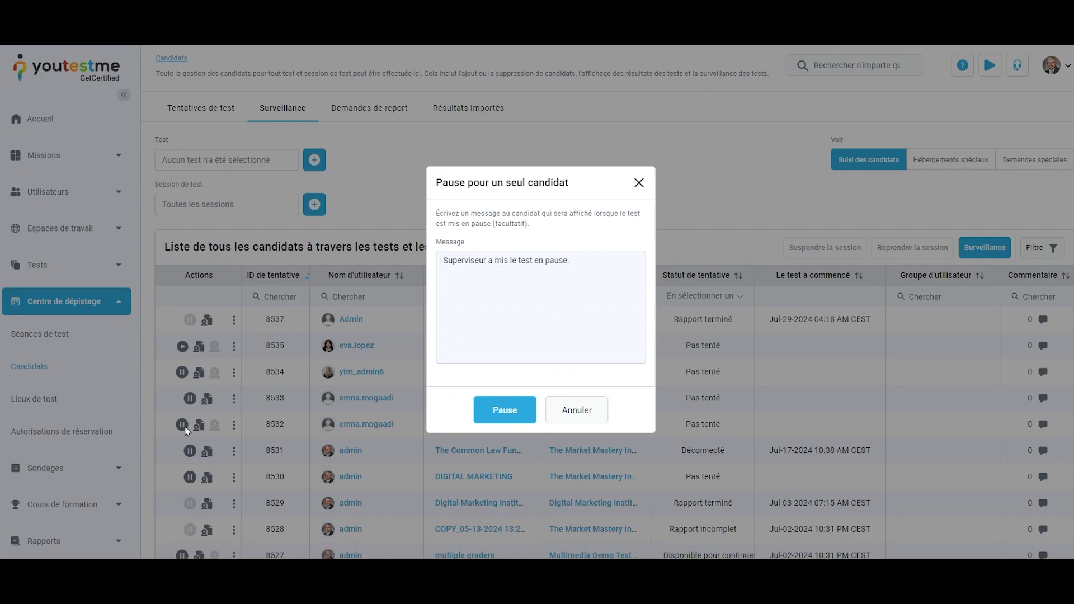
left_click(583, 292)
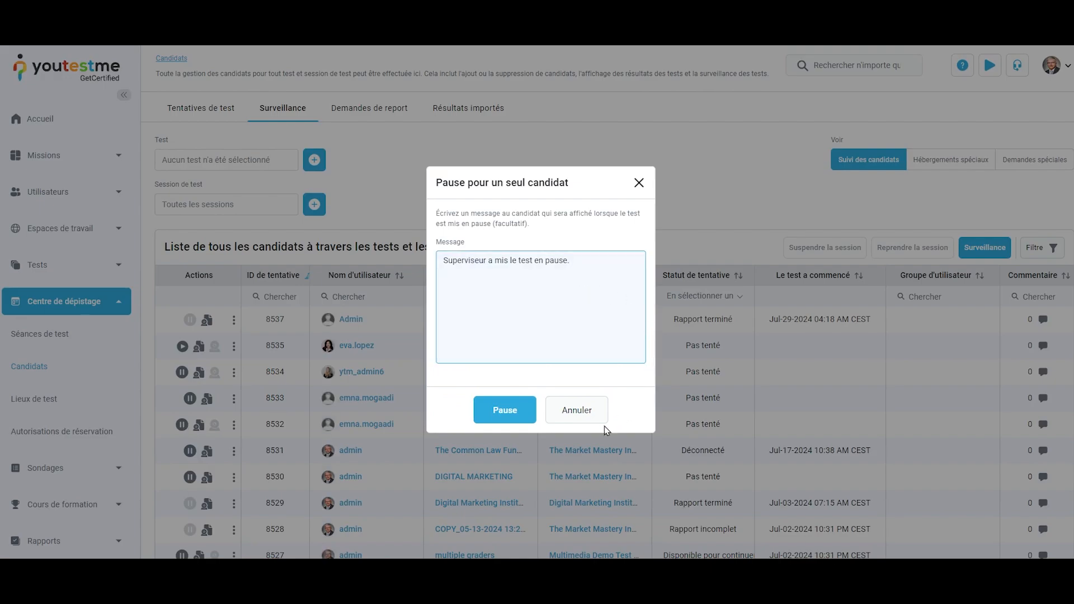
left_click(506, 417)
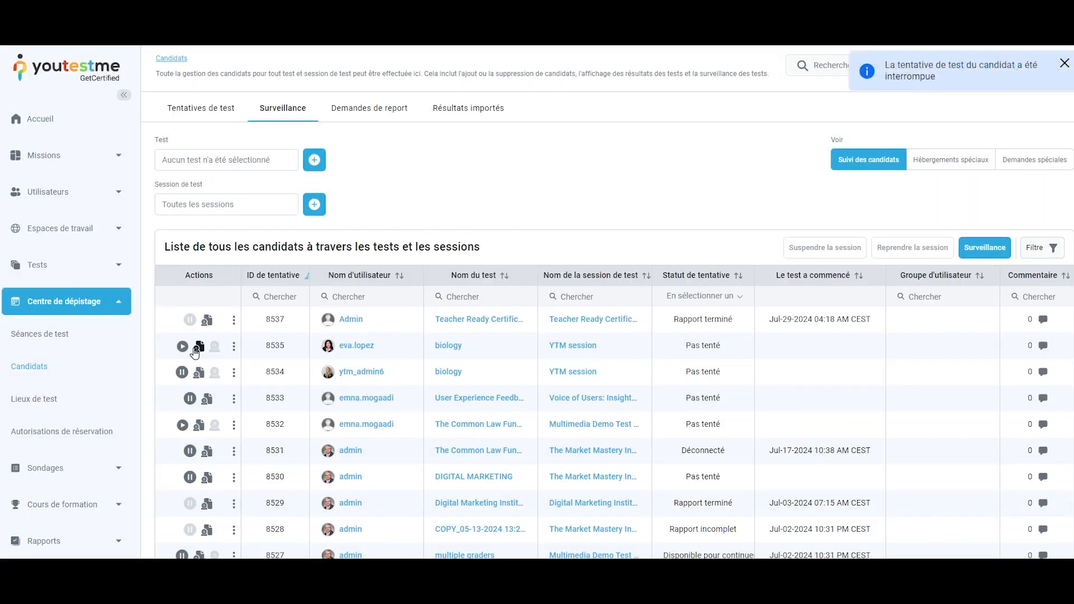
left_click(183, 426)
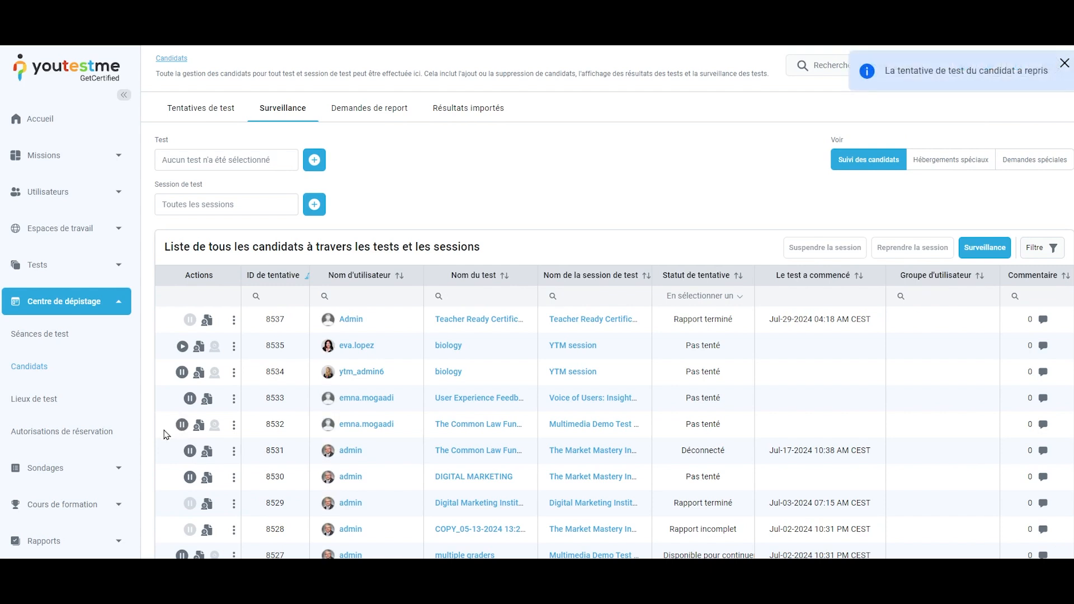
Step: Fill in the same attempt's surveillance report with the rate Négative and the comment "Tu n'as pas réussi le test."
left_click(200, 427)
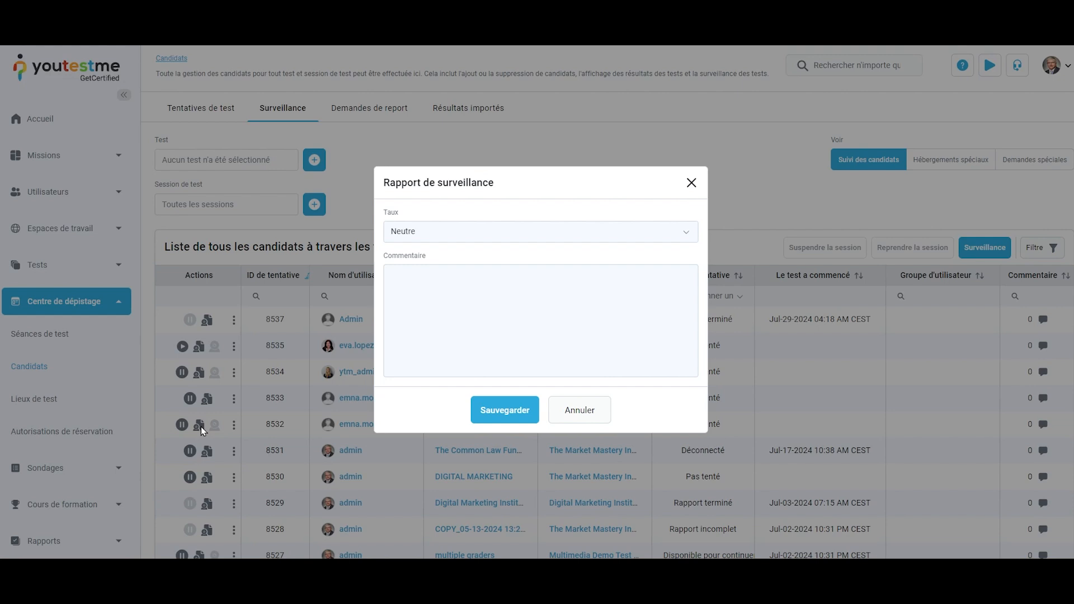
left_click(618, 240)
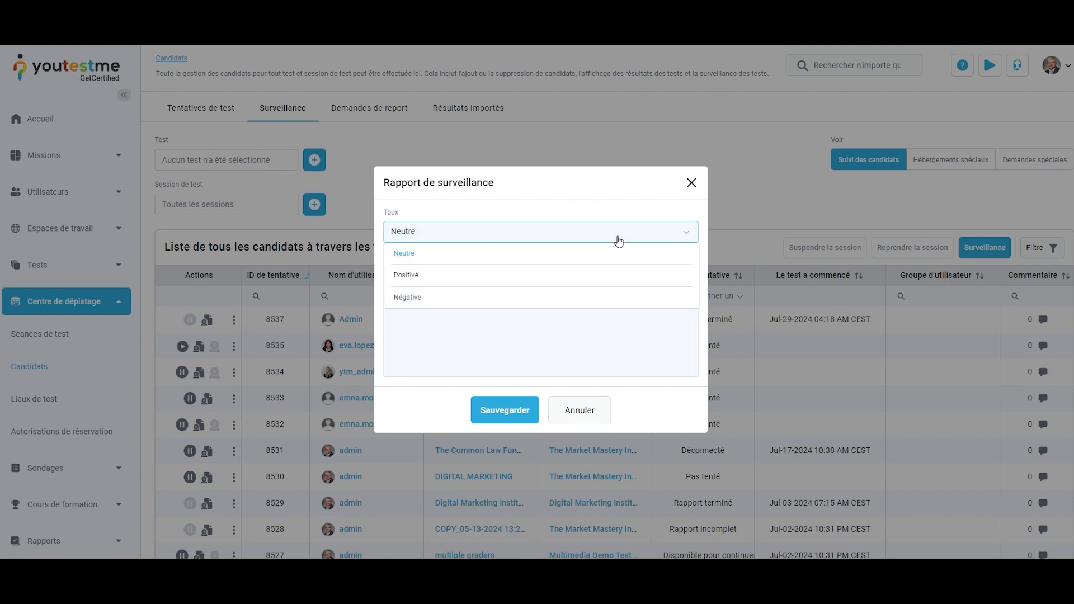
left_click(591, 297)
left_click(604, 301)
type("Tu n'as pas réussi le test.")
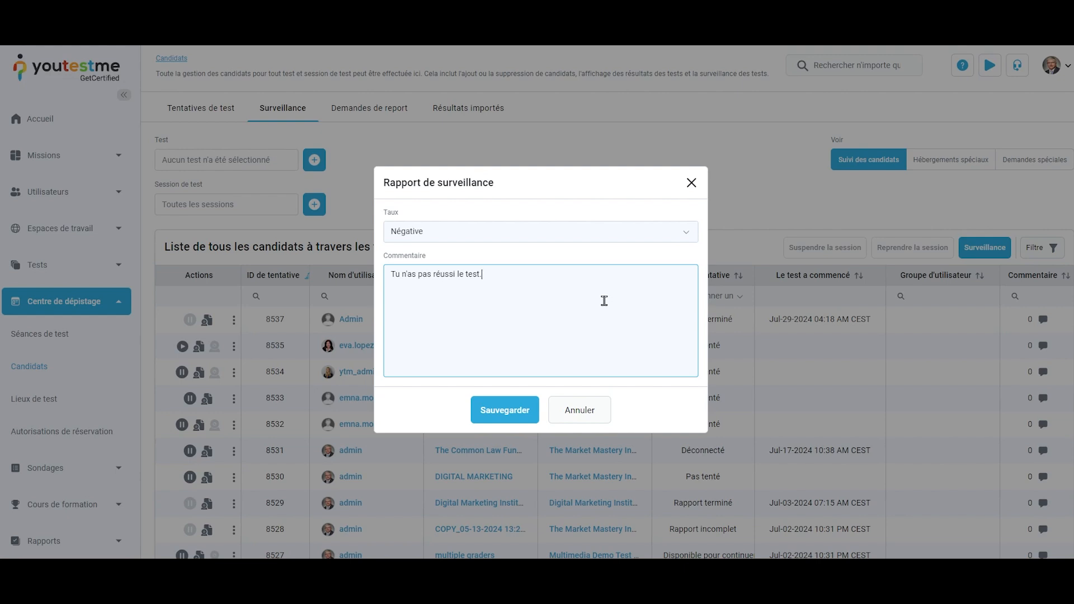
left_click(684, 242)
left_click(685, 241)
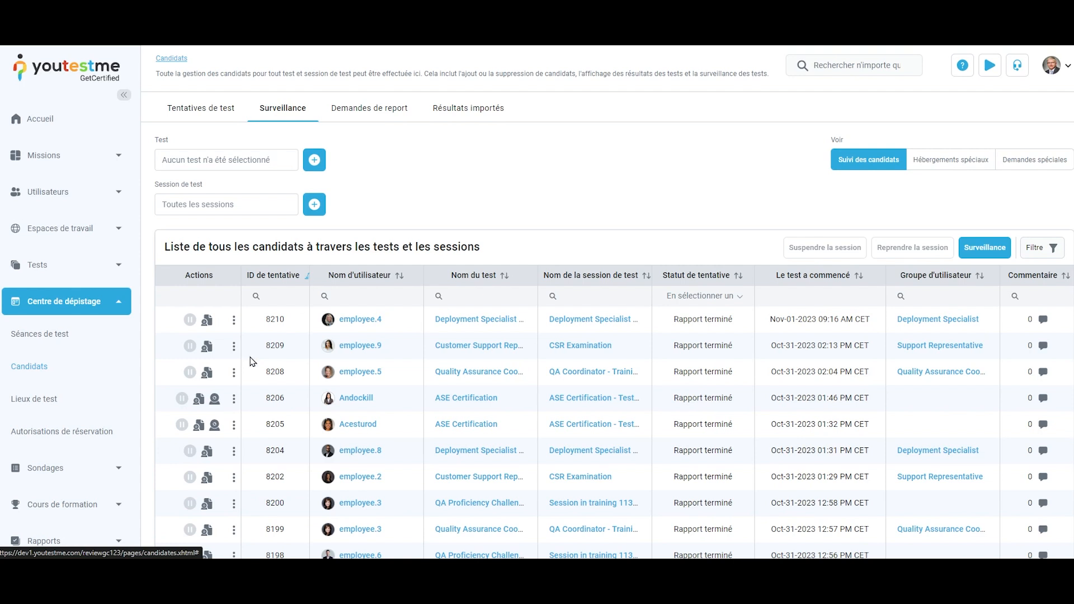
Step: Open the proctoring recording of the second ASE Certification attempt
left_click(214, 427)
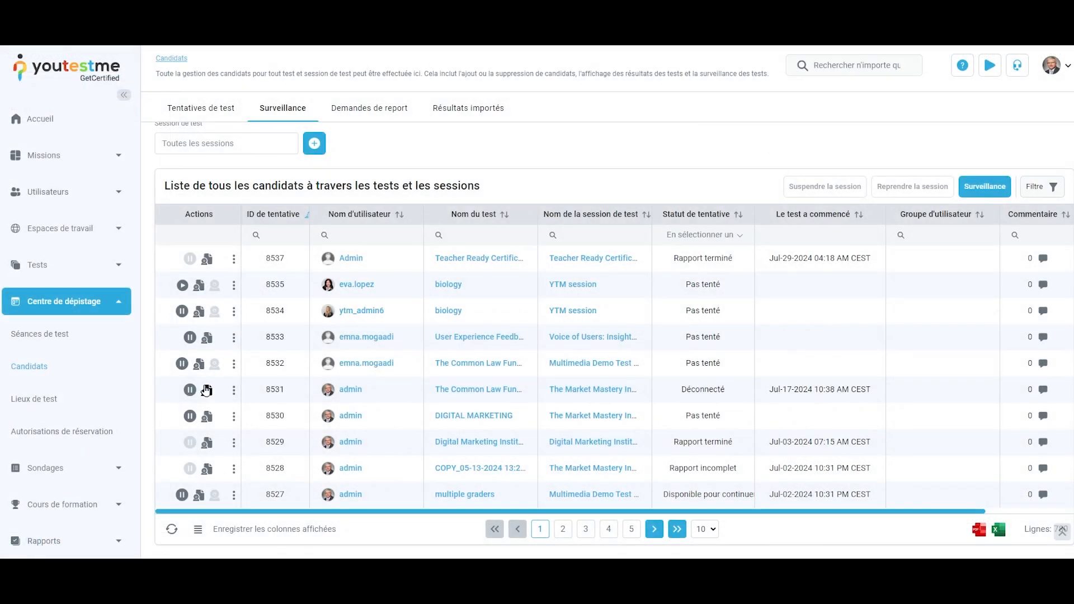
Step: View the action logs and question statuses of the disconnected Common Law Fundamentals attempt, and open the candidate's personal report
left_click(233, 389)
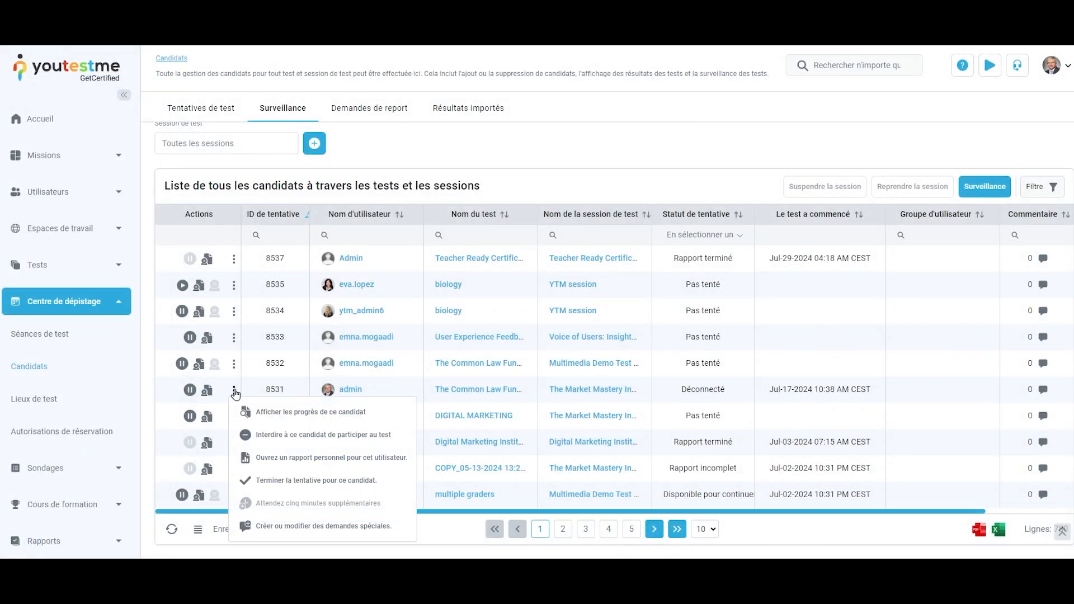
left_click(269, 411)
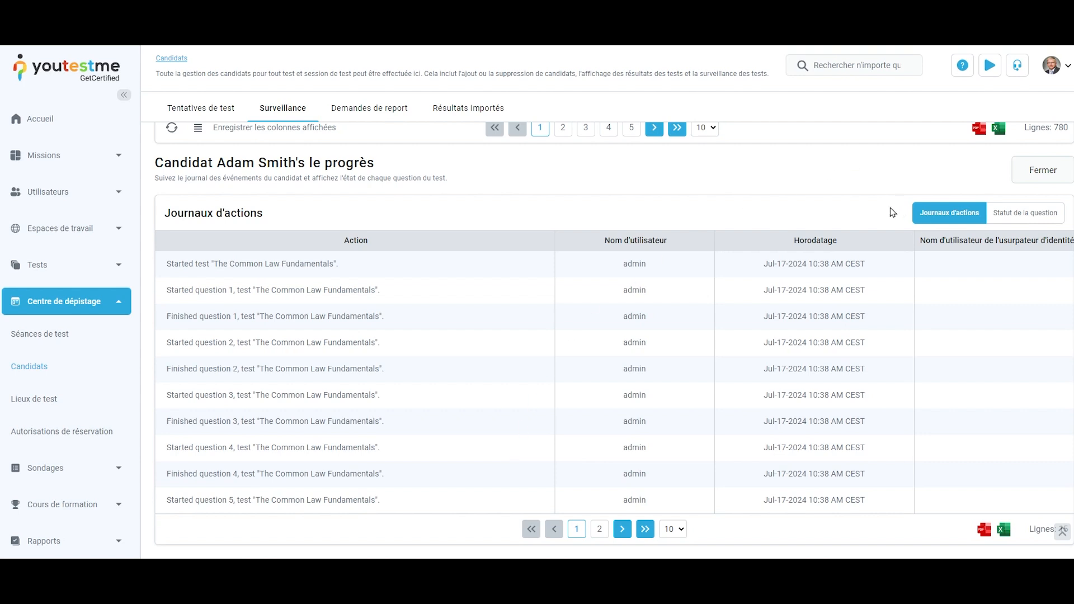
left_click(1021, 212)
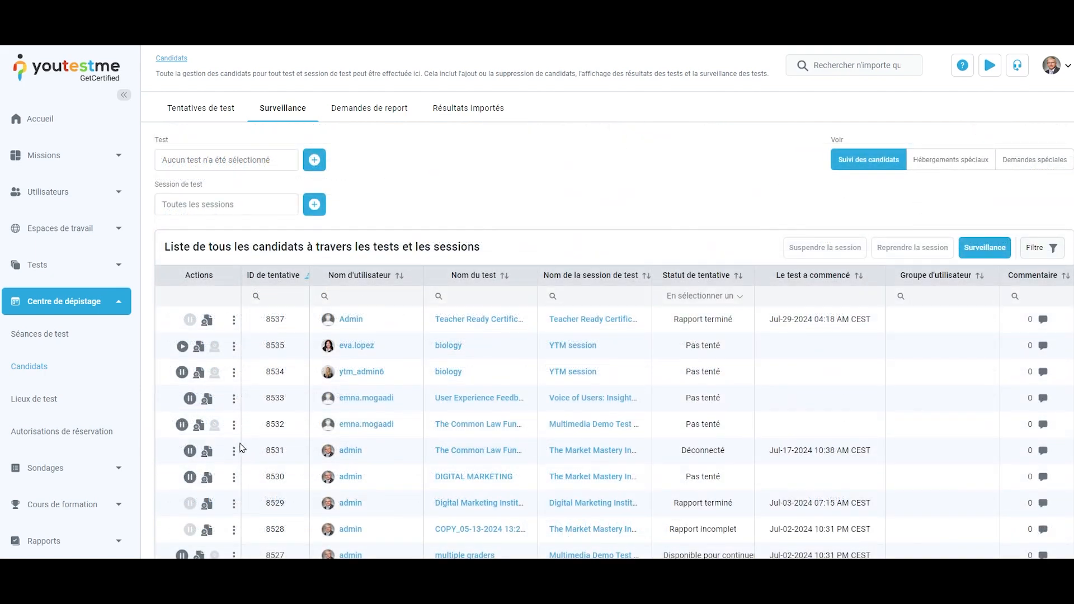
left_click(234, 455)
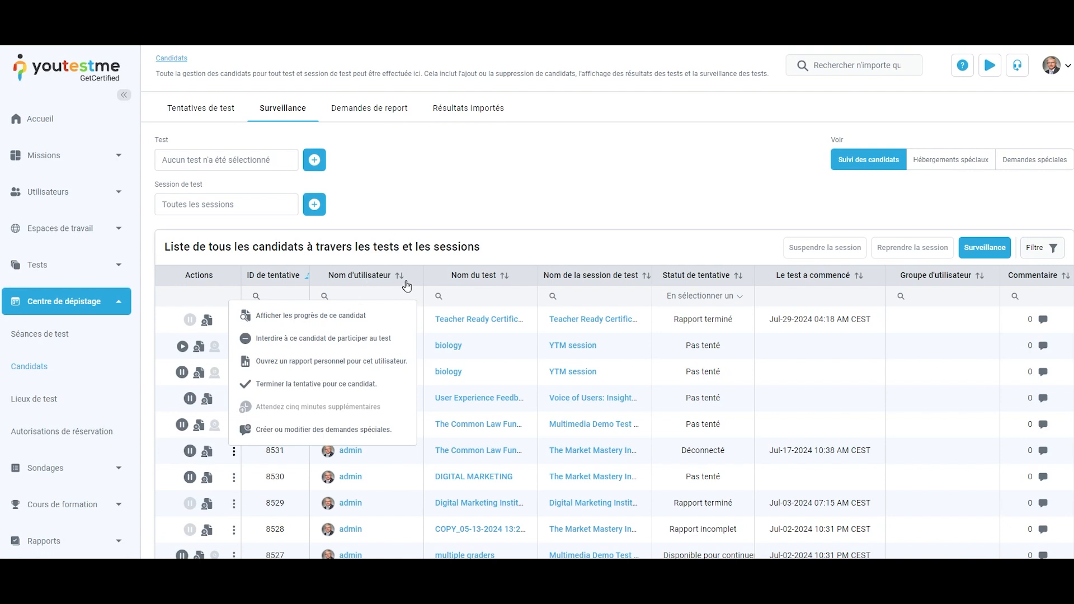
left_click(355, 362)
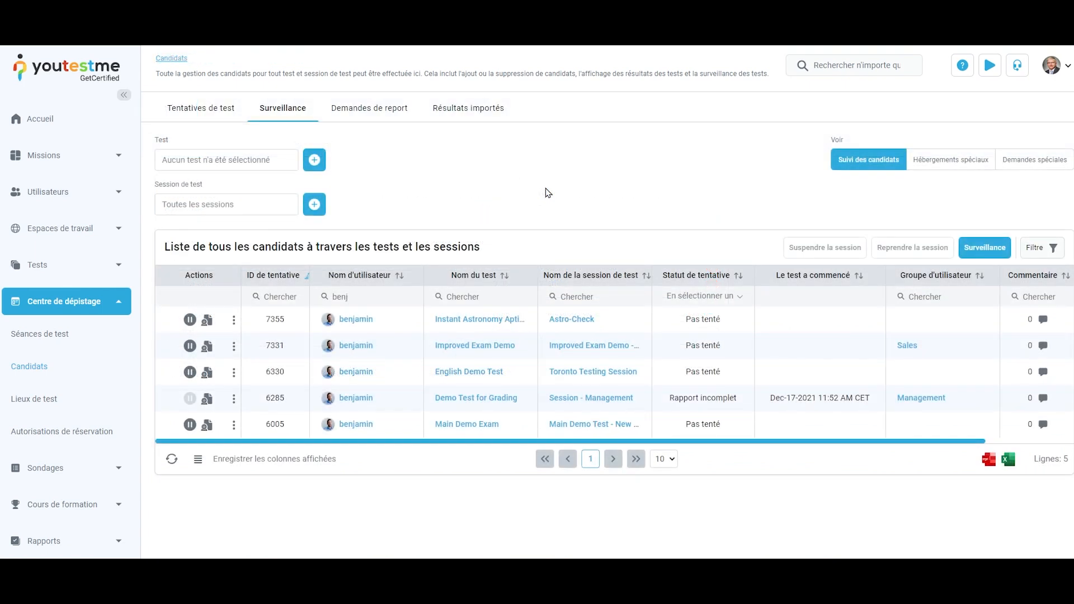
Step: Compare the accommodation options of the Improved Exam Demo and Instant Astronomy attempts, and open the Improved Exam Demo attempt's special requests
left_click(235, 347)
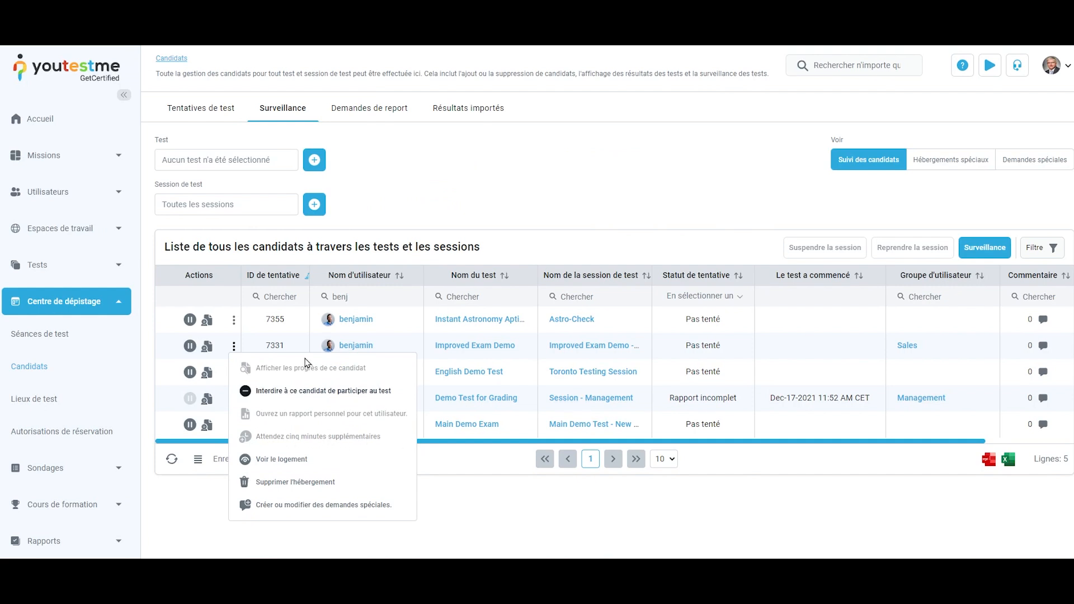
left_click(234, 319)
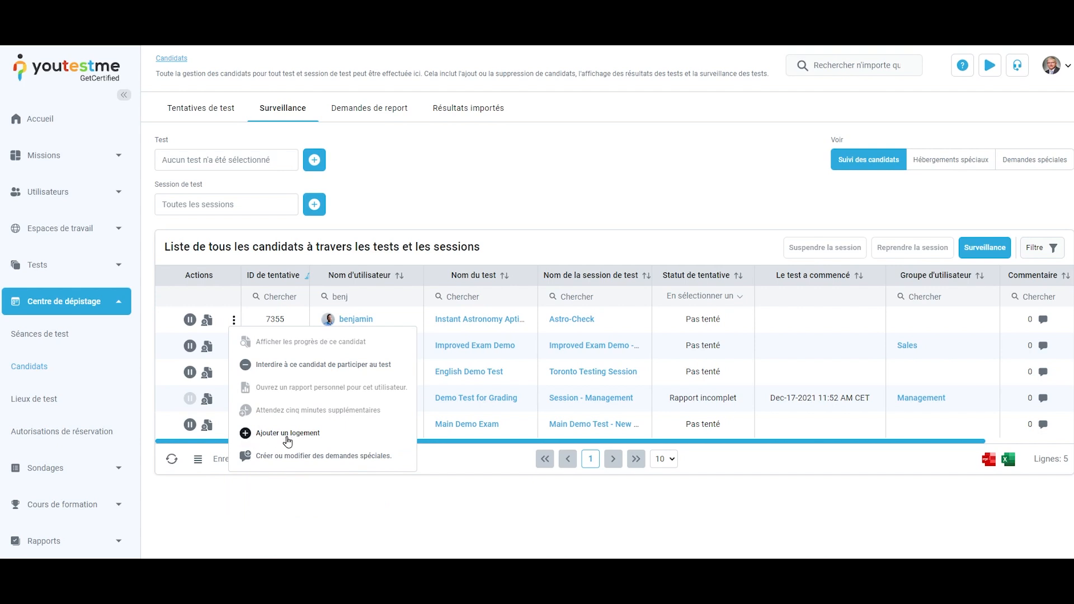
left_click(442, 480)
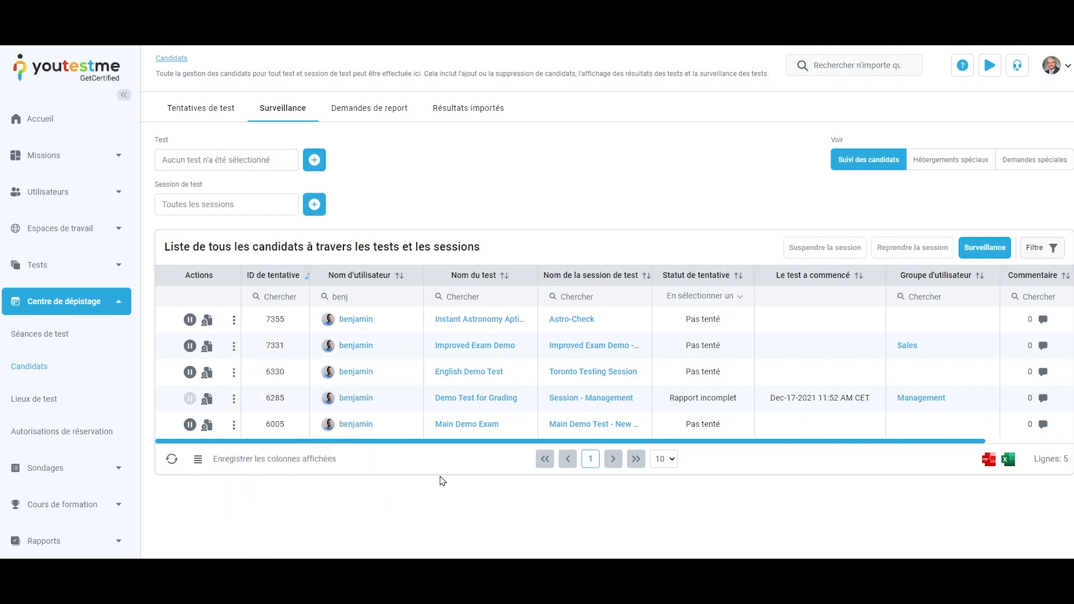
left_click(234, 346)
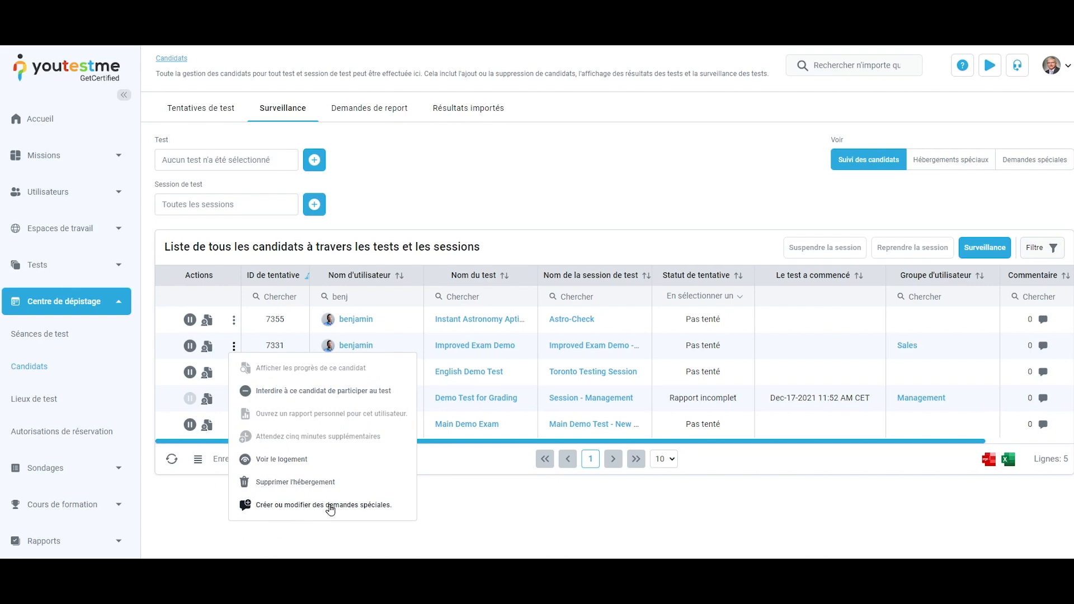
left_click(310, 506)
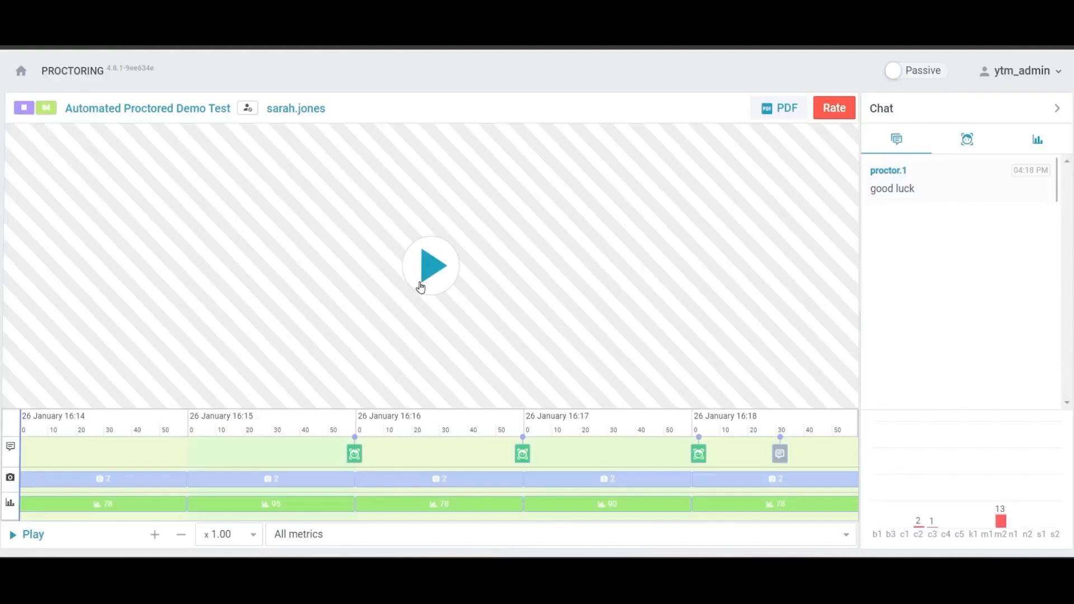
Step: Play the Automated Proctored Demo Test recording and try the Positive and Negative session ratings, returning the conclusion to Not rated
left_click(422, 286)
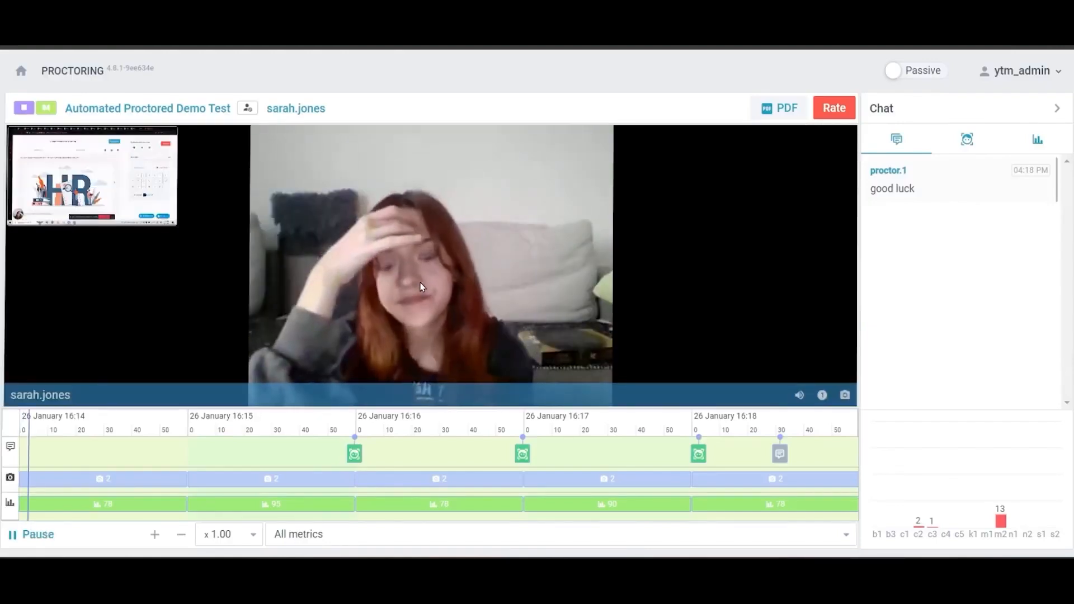
left_click(845, 112)
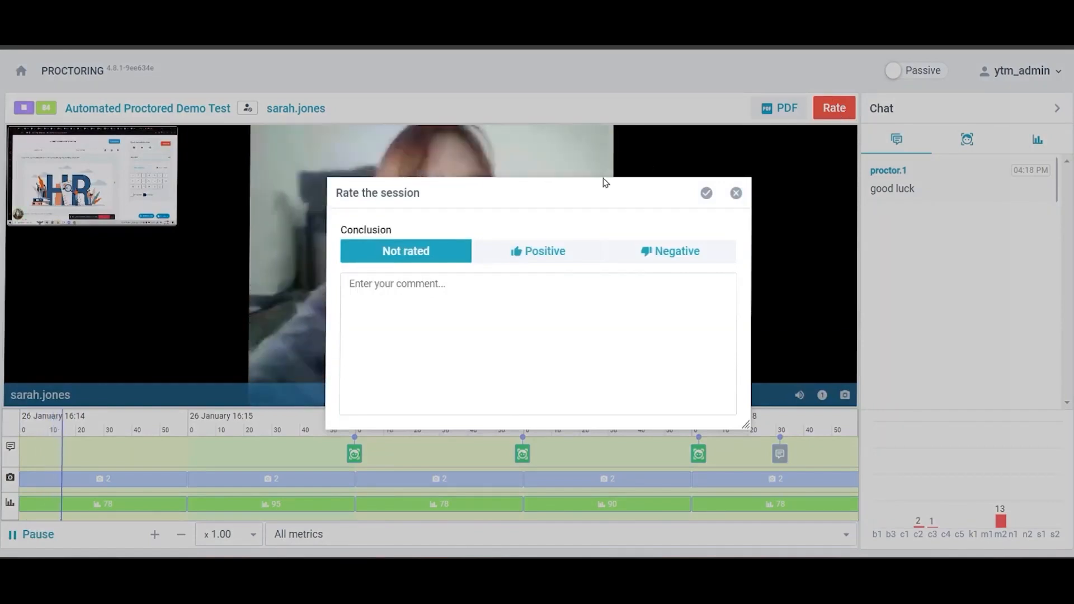
left_click(533, 250)
left_click(643, 251)
left_click(427, 250)
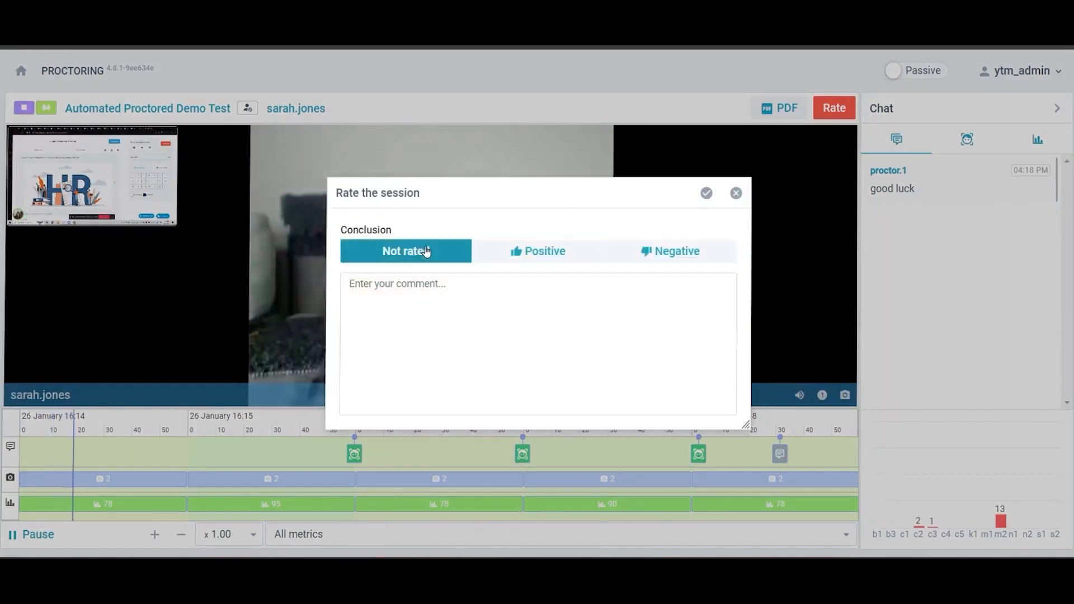
Step: Close the session rating without saving and request the PDF report of the Automated Proctored Demo Test recording
left_click(737, 193)
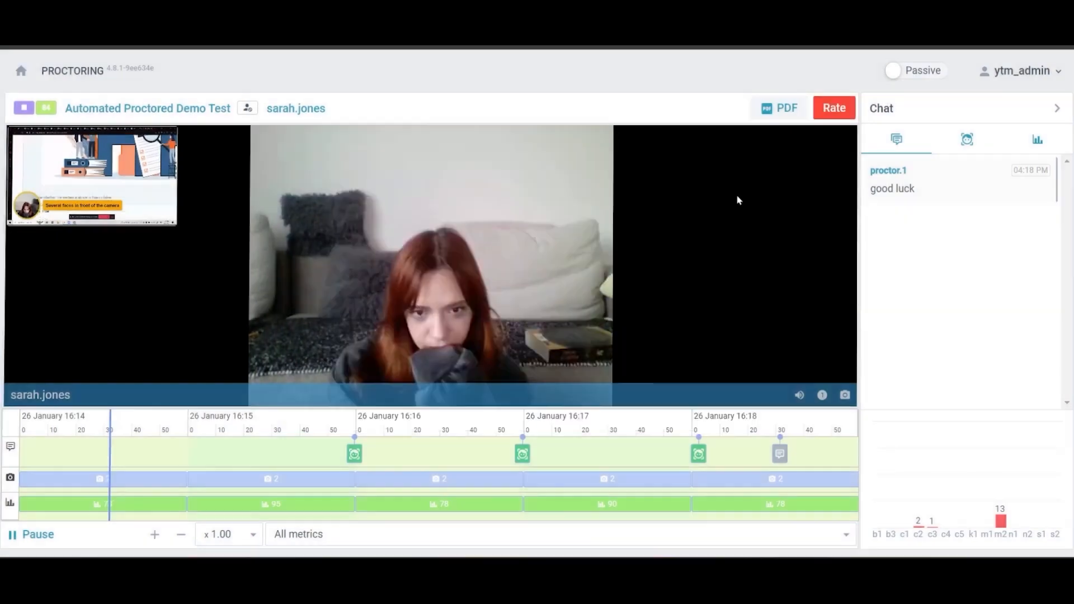
left_click(780, 115)
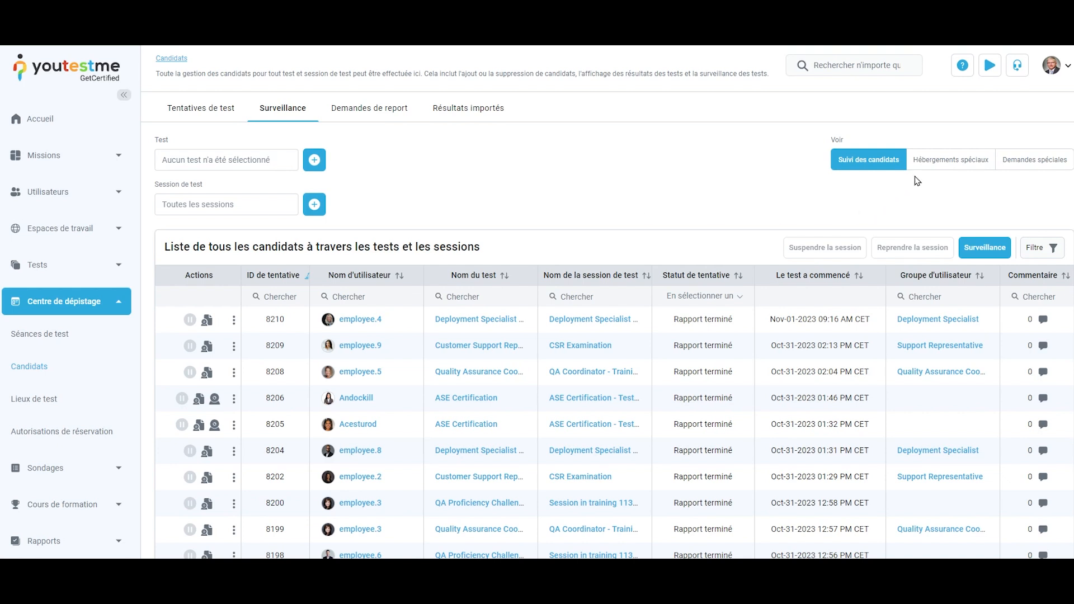
Step: Show the candidates' special accommodations, filter them by the test The Legal Mastery Exam, and clear the filter
left_click(932, 168)
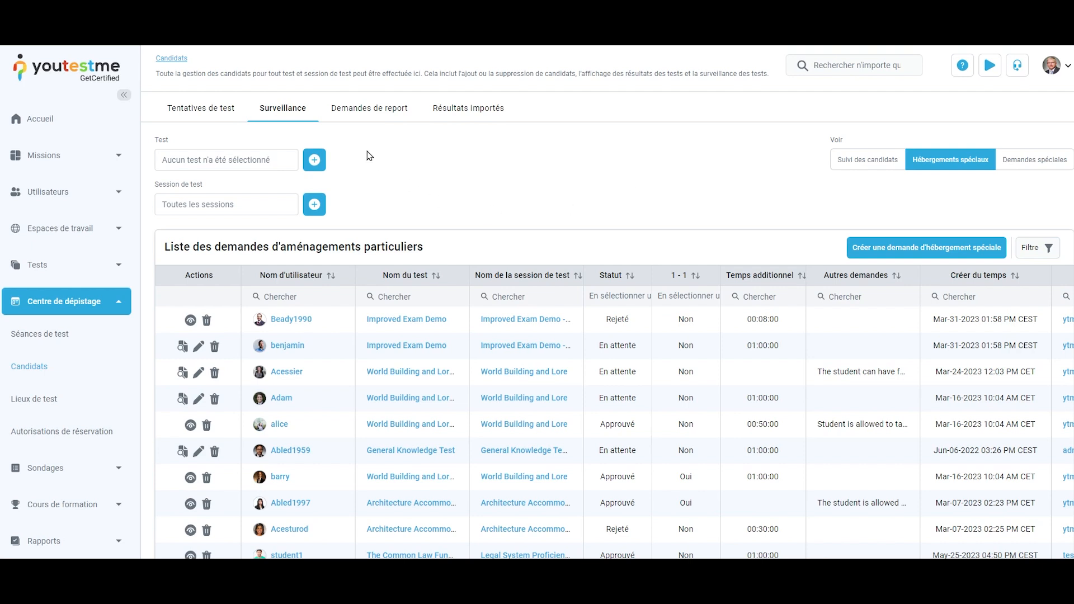
left_click(315, 168)
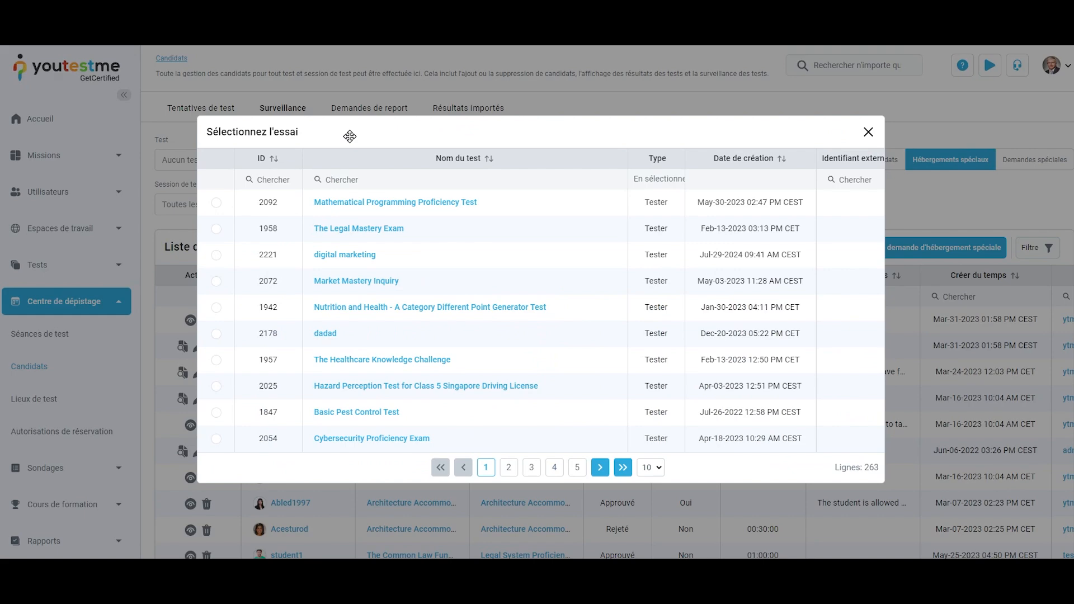
left_click(216, 229)
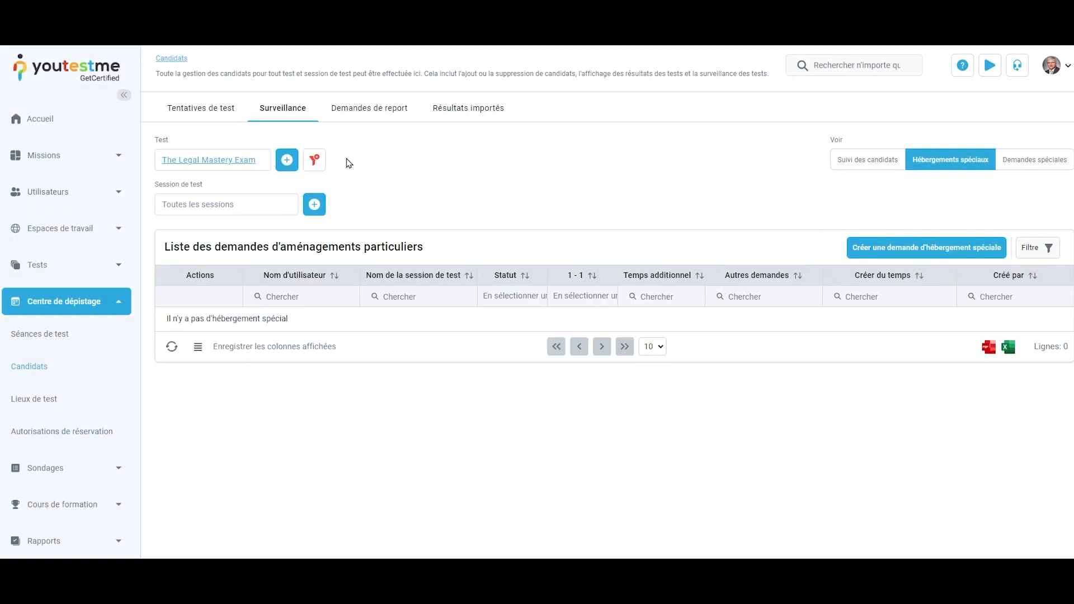
left_click(315, 160)
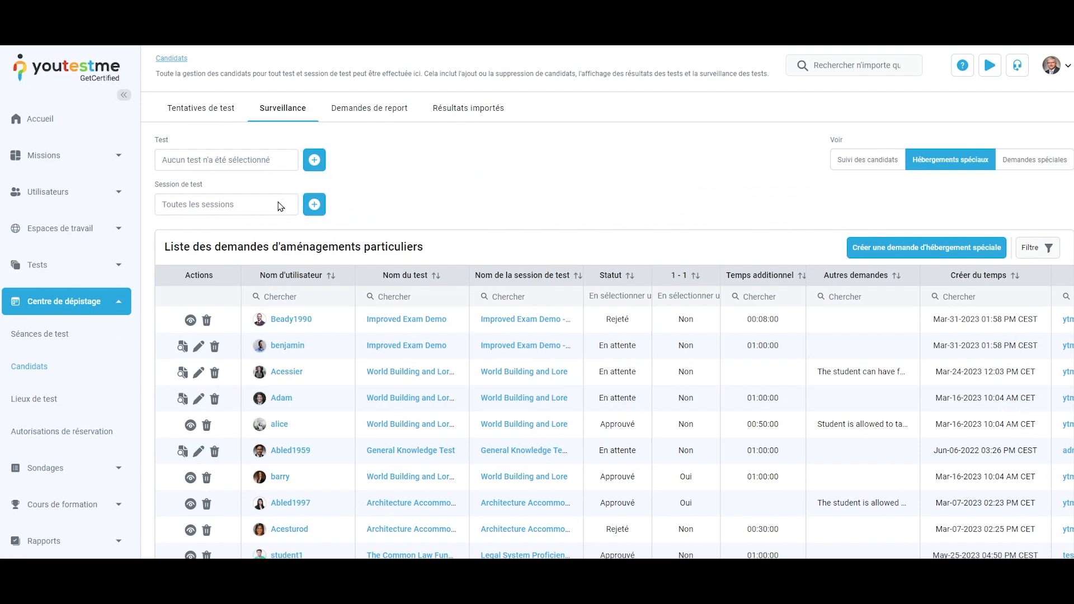
Step: Filter the special accommodations by the Personal Fitness - Testing Session and clear the session filter
left_click(321, 213)
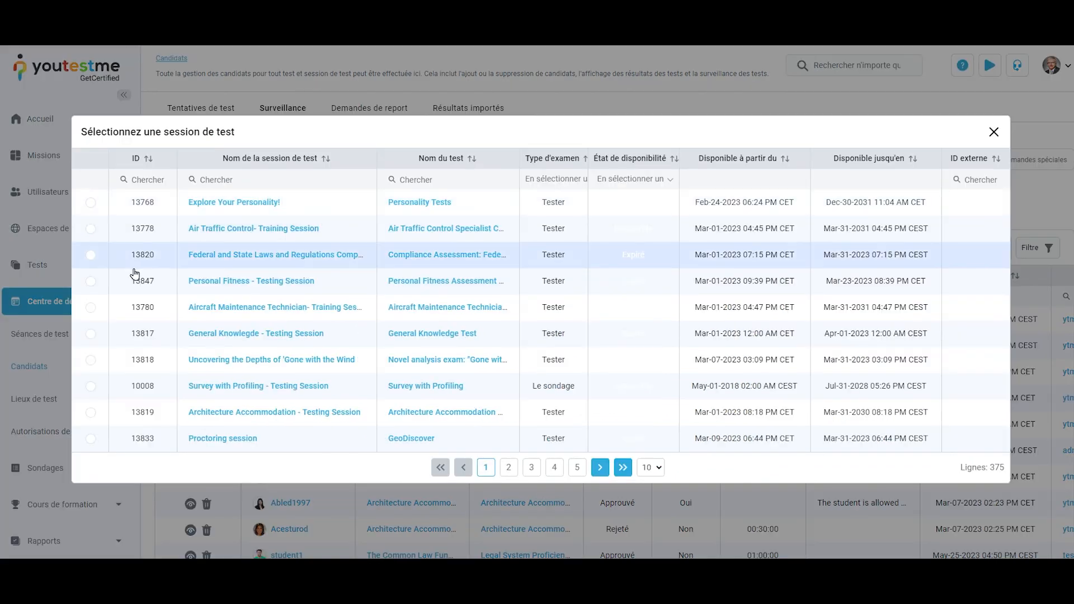
left_click(92, 285)
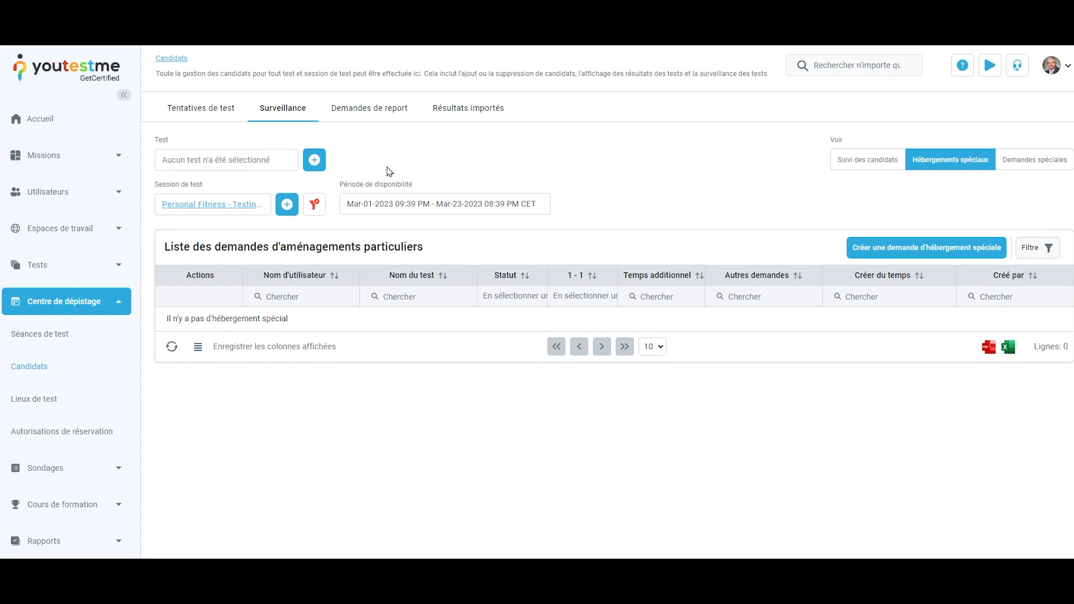
left_click(314, 204)
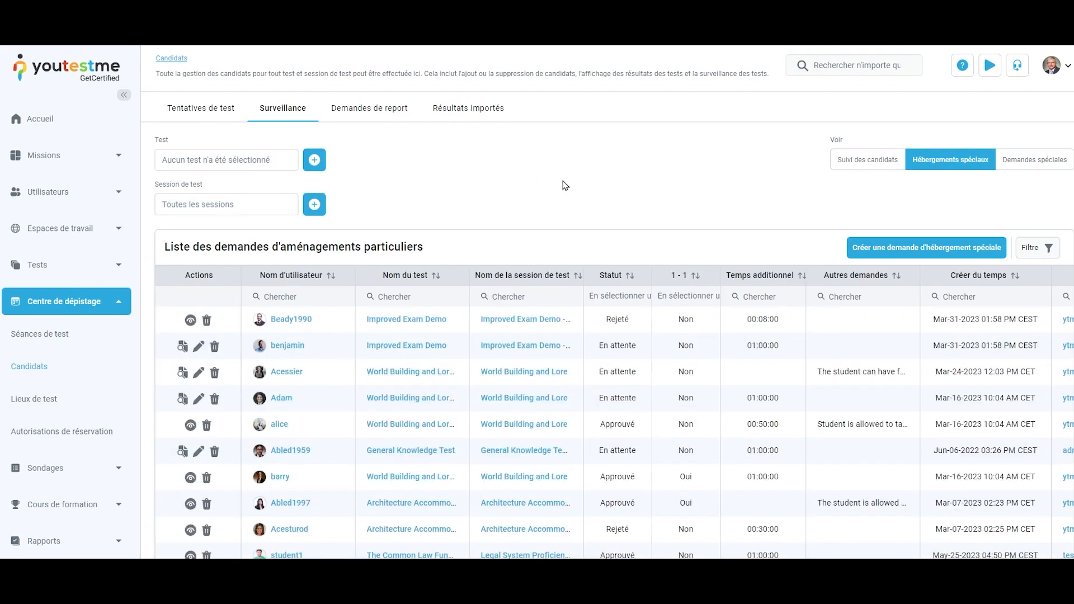
Step: Draft a special accommodation for the second listed Nutrition and Health attempt, reviewing the accommodation time options and requesting a 1-on-1 session with a proctor
left_click(882, 244)
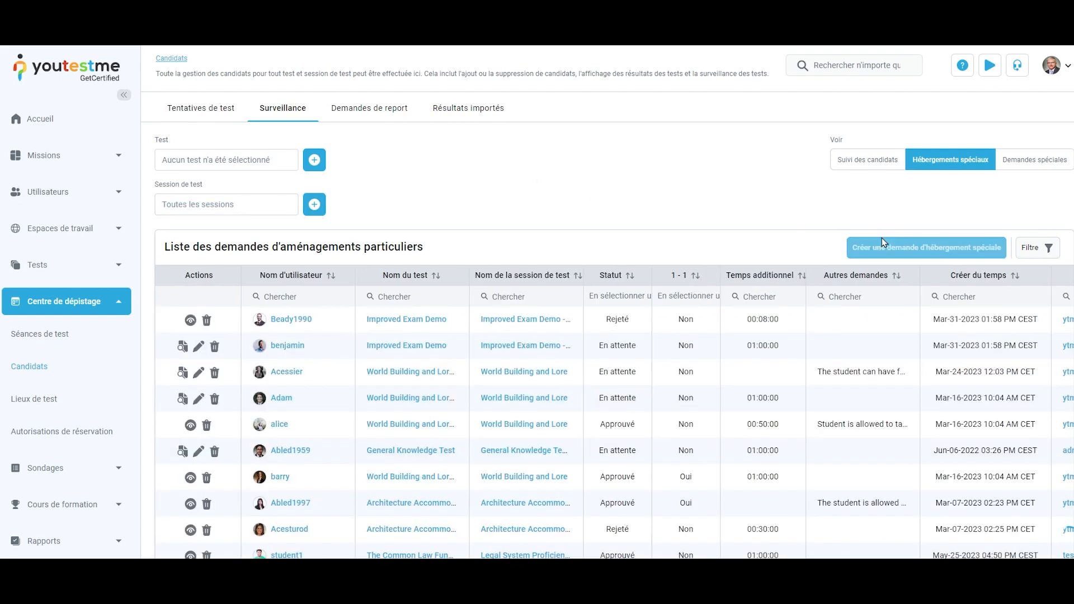
left_click(597, 343)
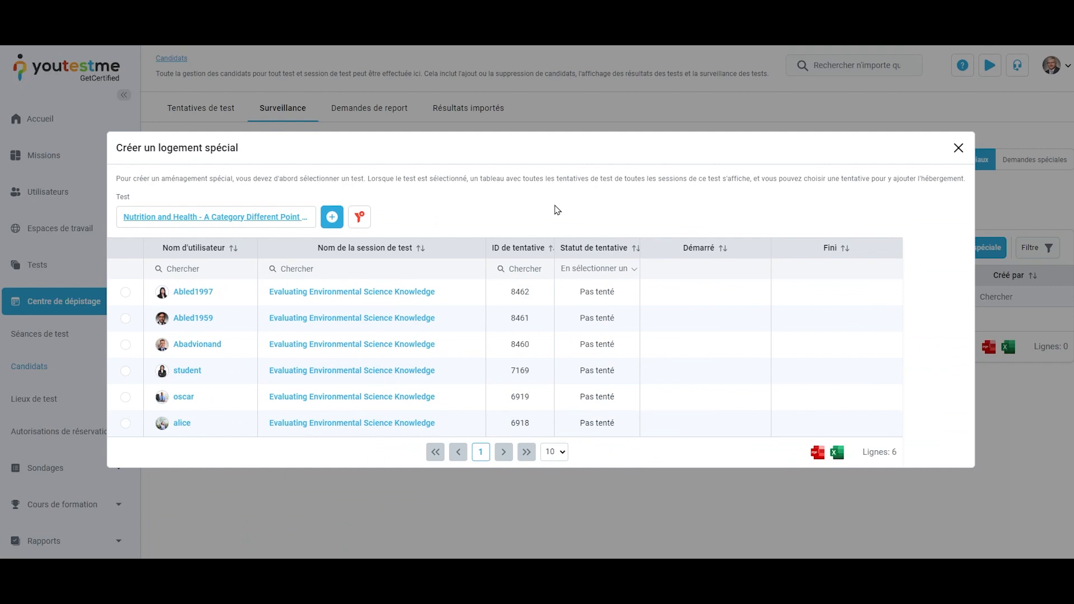
left_click(125, 319)
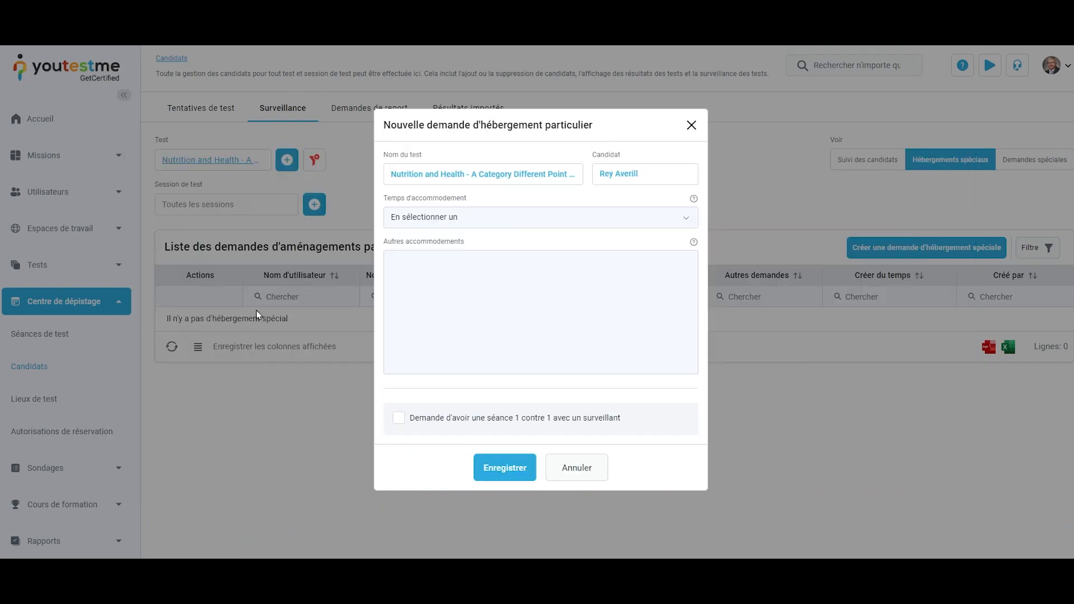
left_click(585, 216)
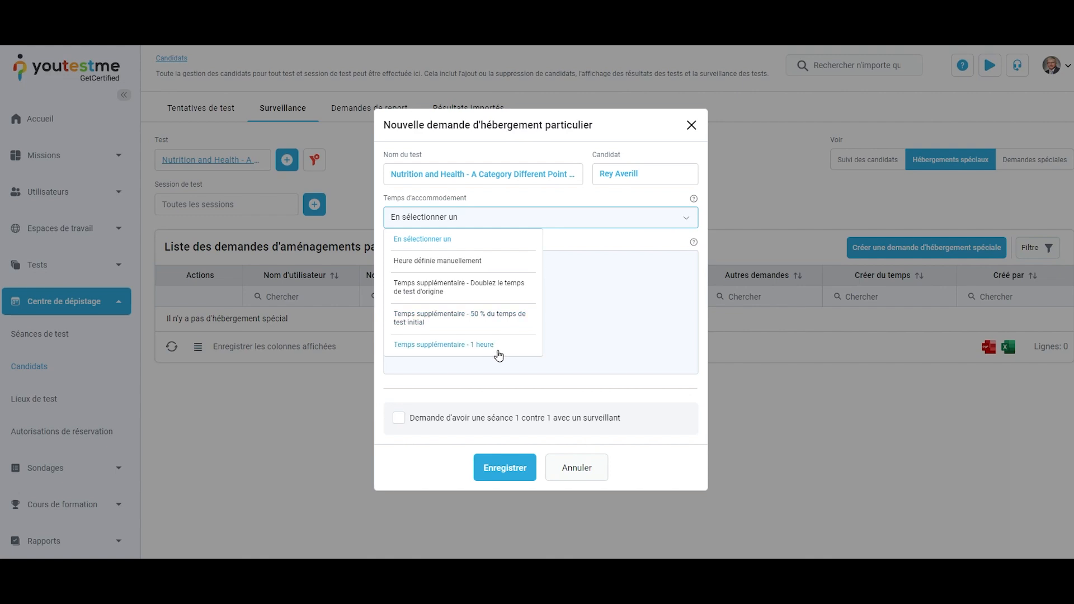
left_click(582, 226)
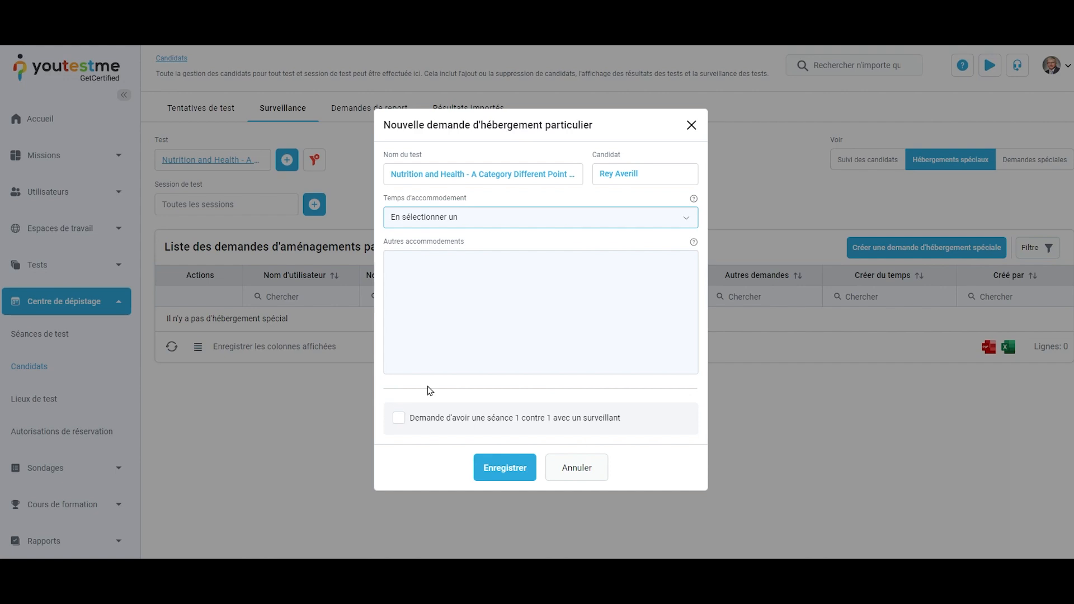
left_click(399, 419)
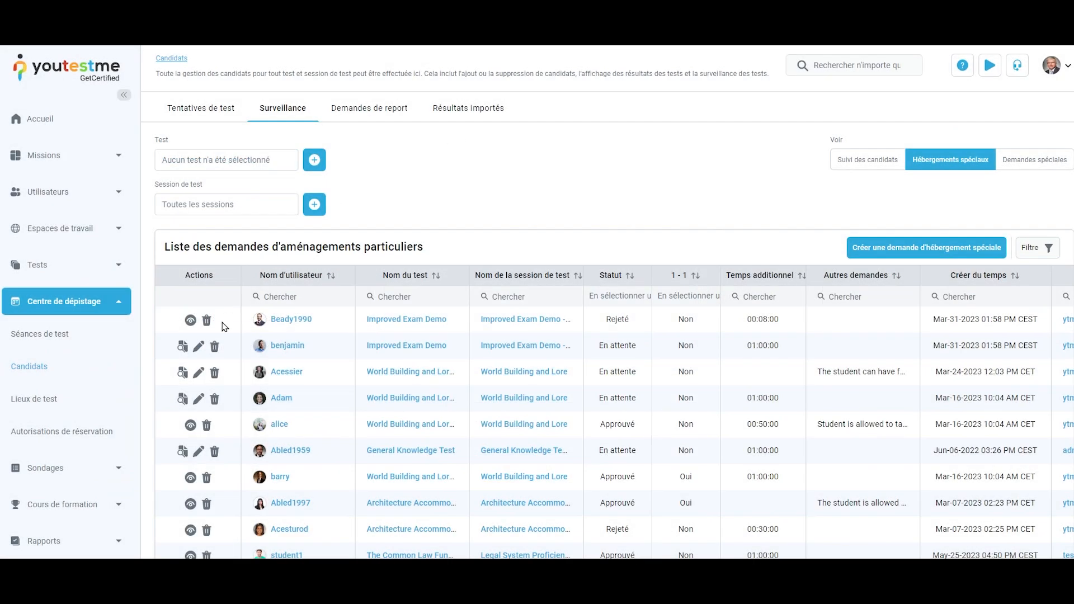
Step: Open the response form for the pending Improved Exam Demo accommodation request, review its status options, and cancel without responding
left_click(183, 347)
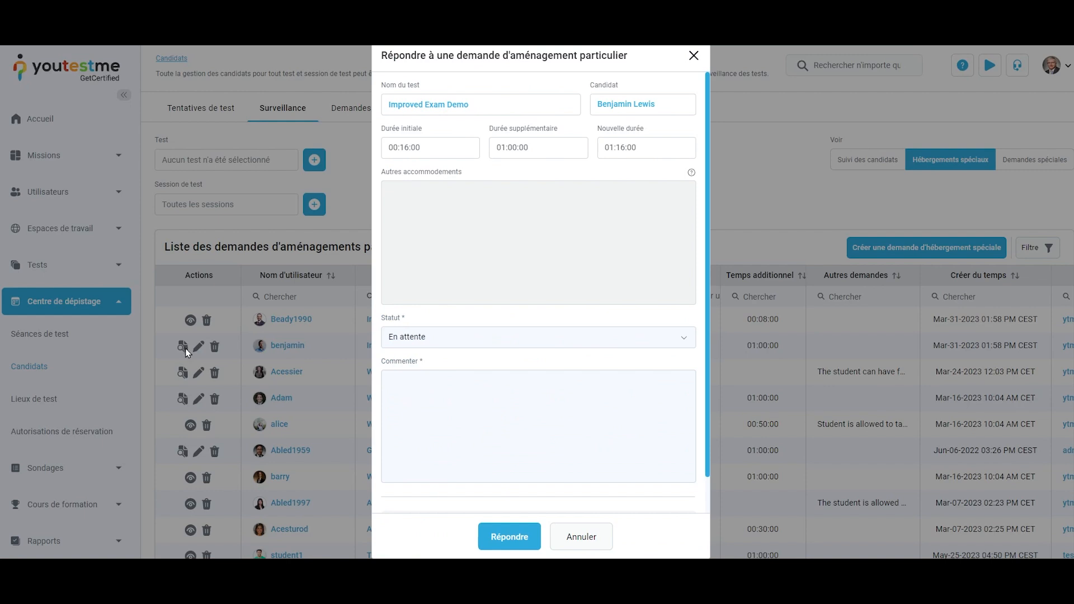
left_click(600, 351)
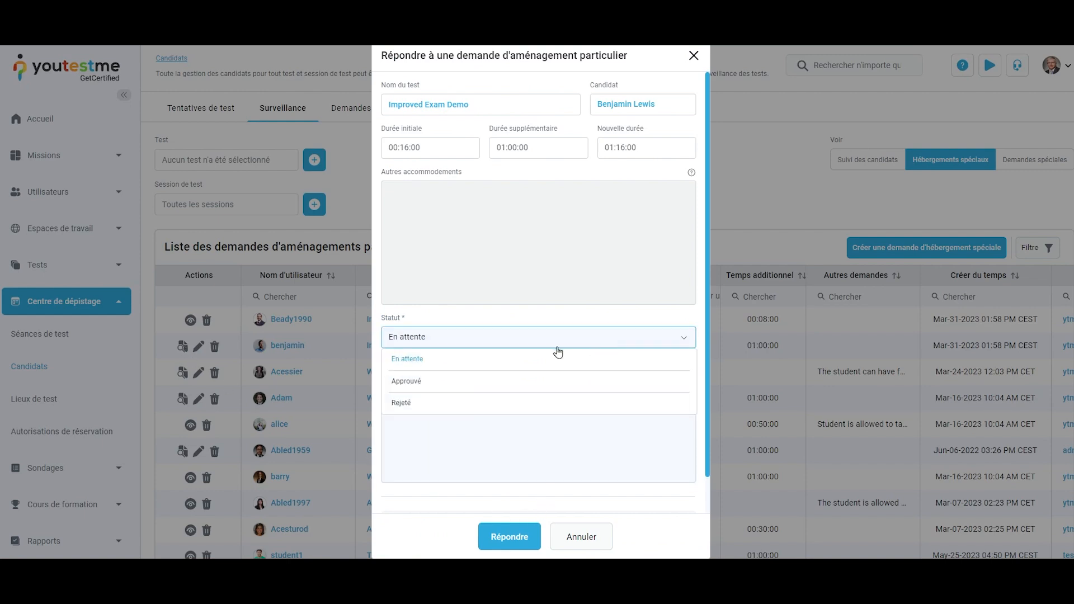
left_click(379, 388)
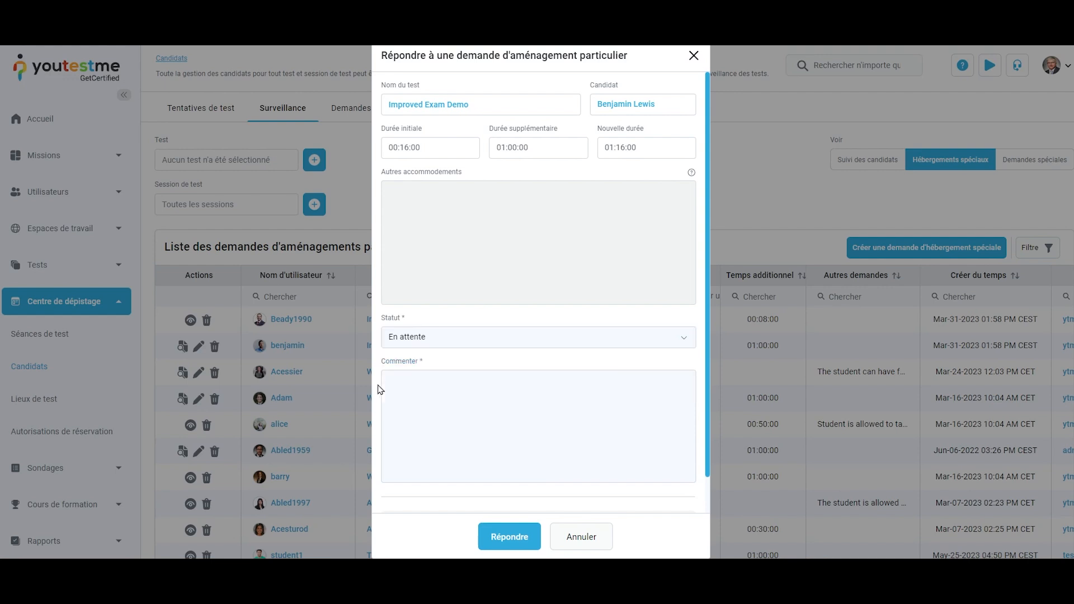
left_click(569, 543)
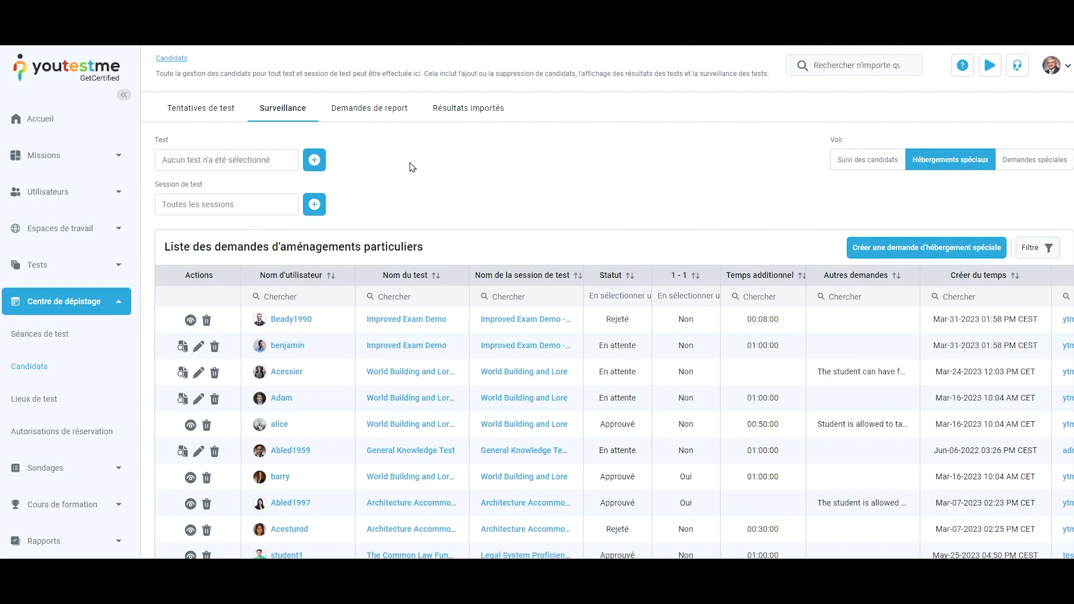
Step: View the edit form and the deletion prompt of the pending Improved Exam Demo accommodation request, dismissing both without changes
left_click(198, 348)
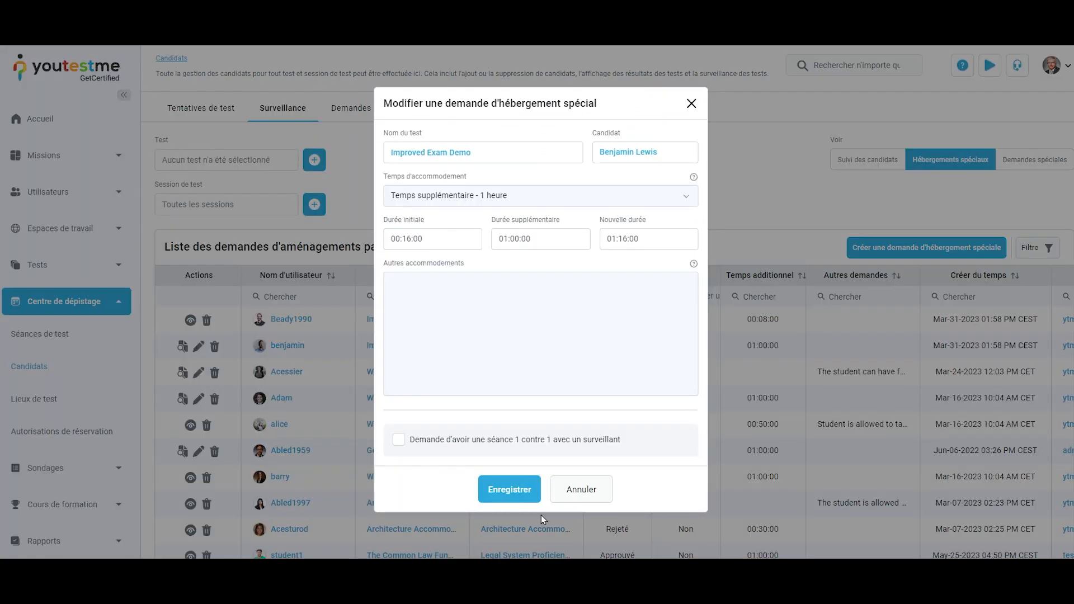
left_click(583, 491)
left_click(215, 347)
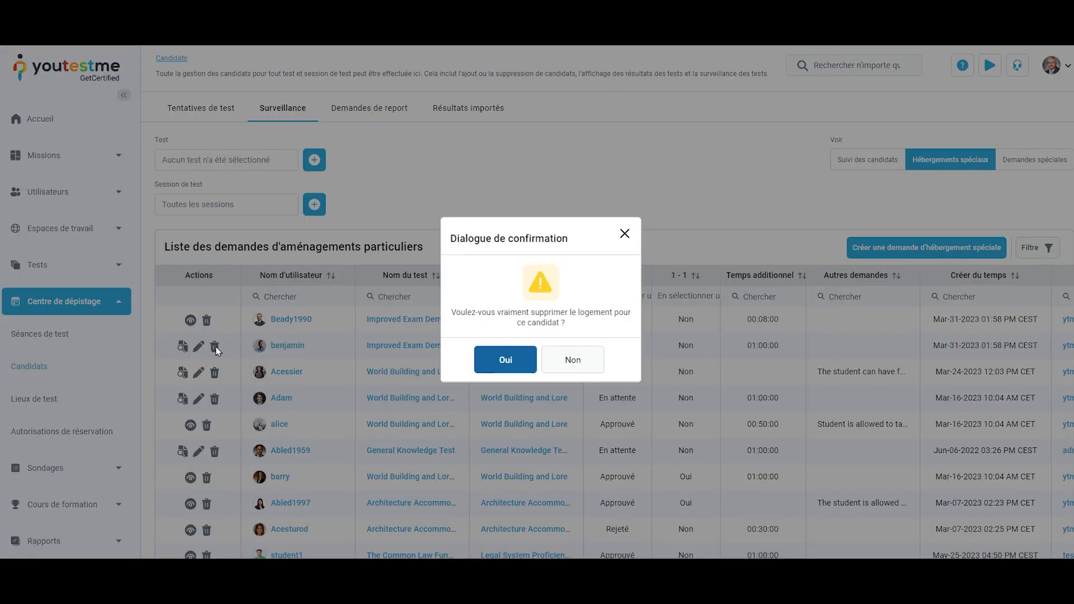
left_click(624, 233)
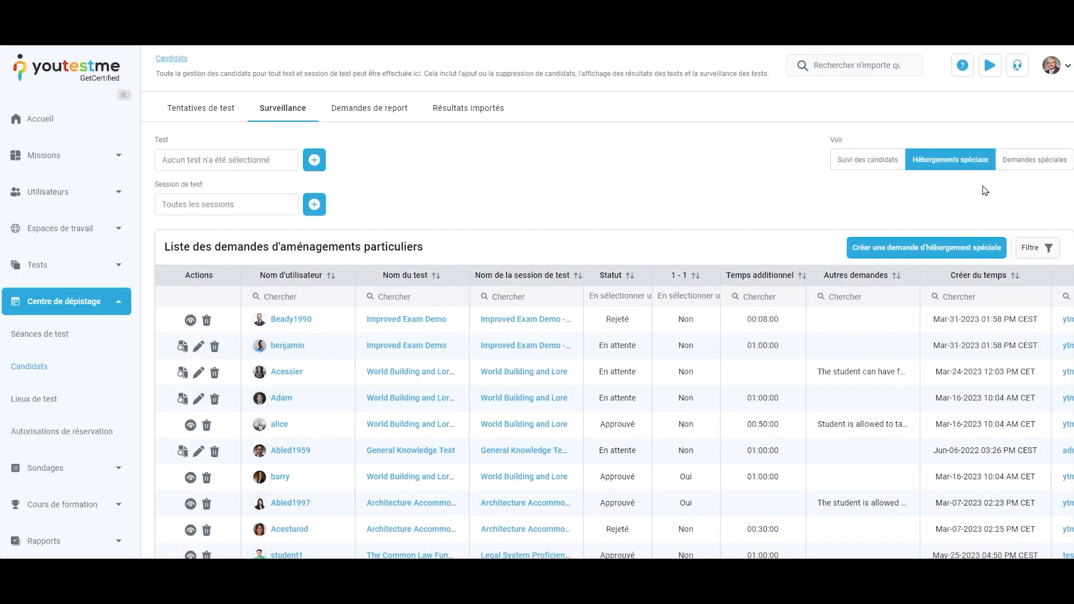
Step: Show the special requests, filter them by the test Market Mastery Inquiry, and clear the test filter
left_click(1034, 161)
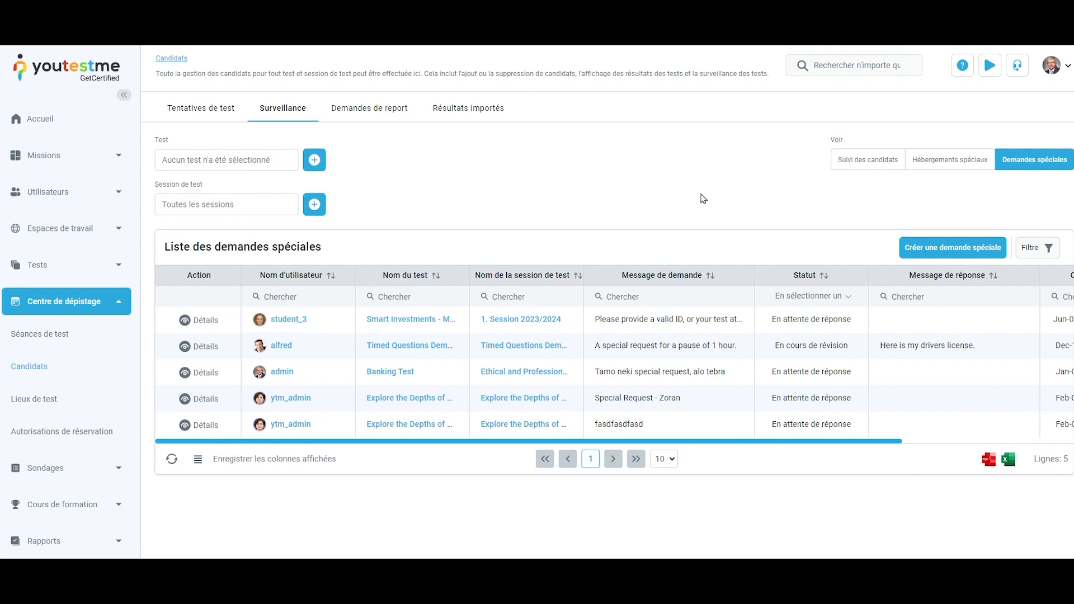
left_click(317, 164)
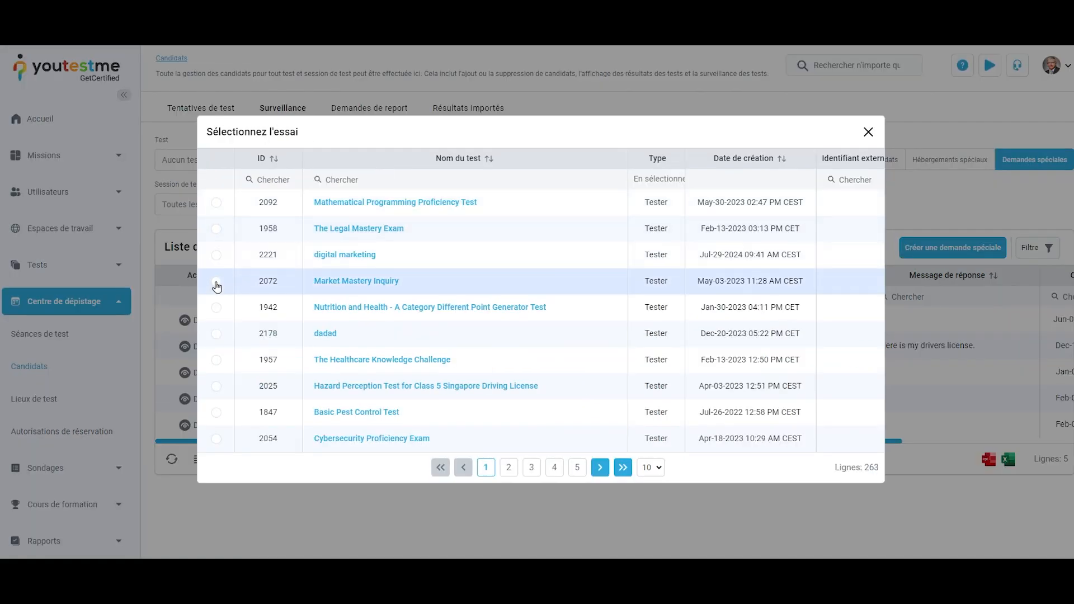
left_click(216, 282)
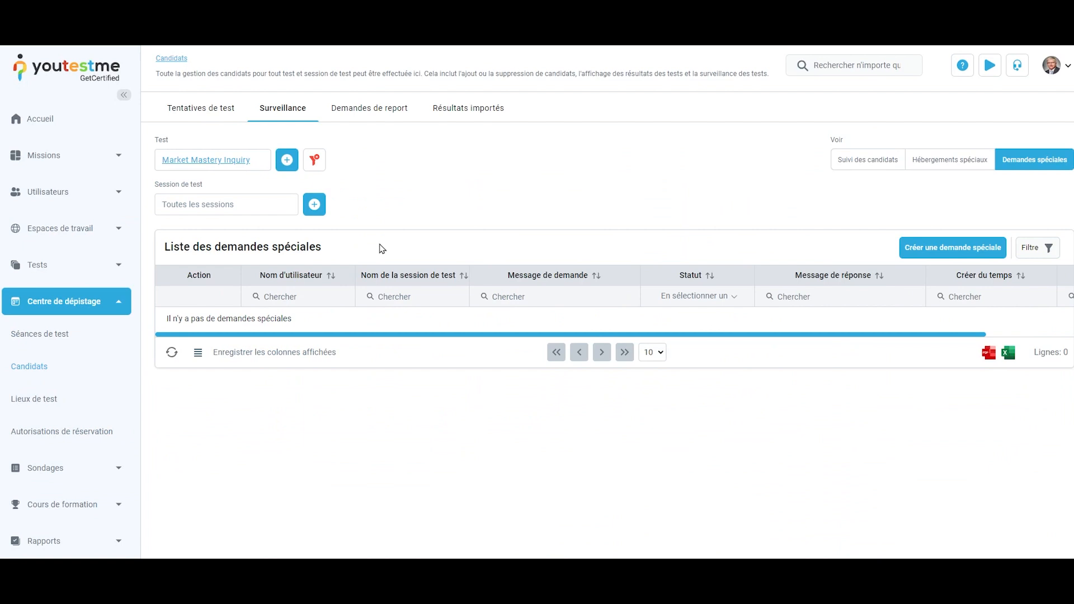
left_click(314, 160)
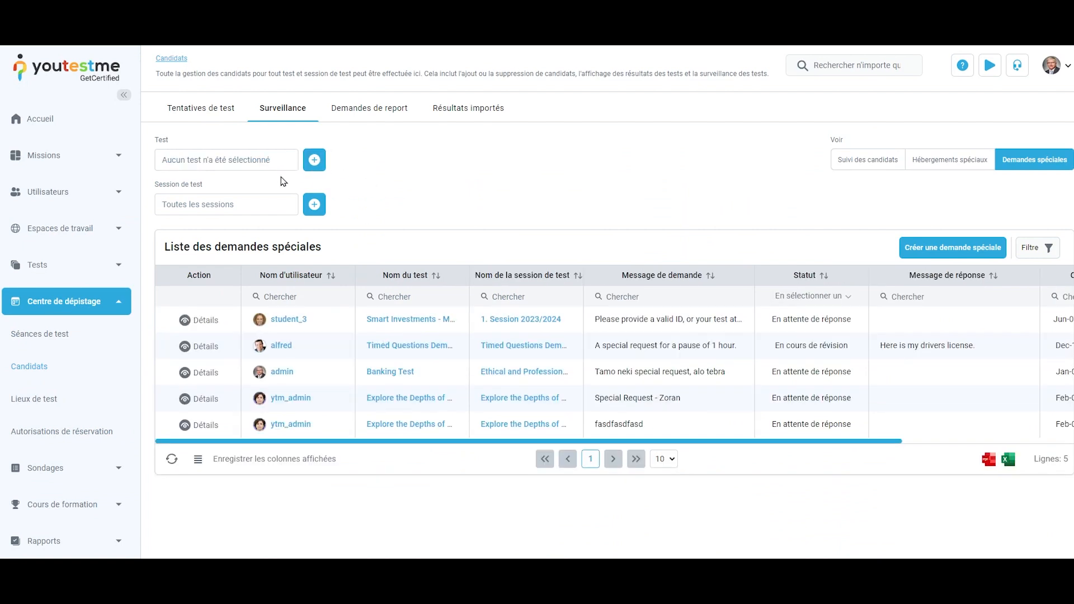
Step: Filter the special requests by the General Knowlegde - Testing Session and clear the session filter
left_click(313, 204)
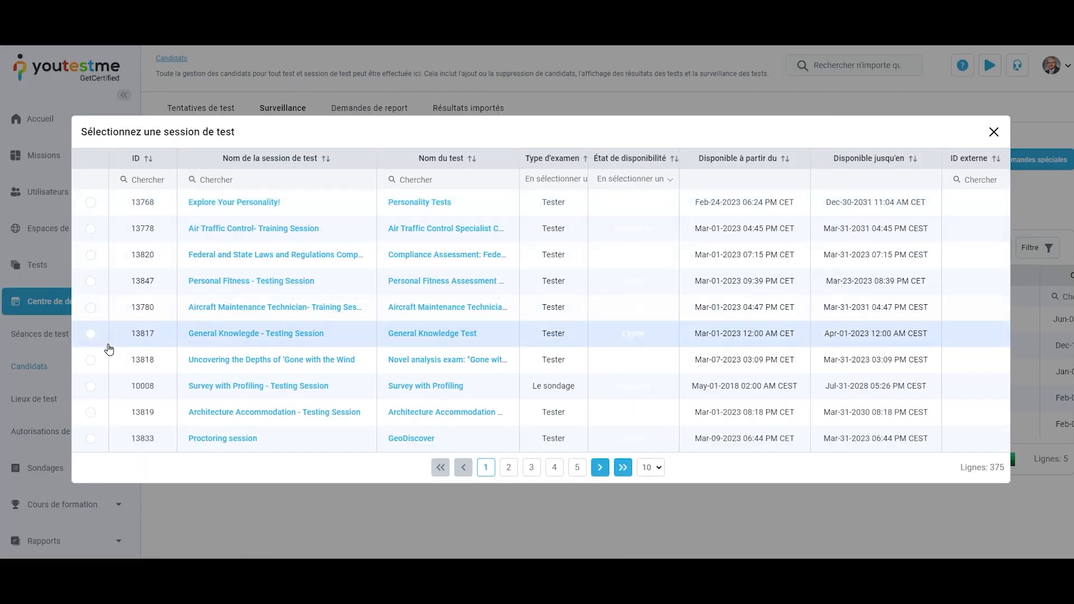
left_click(91, 335)
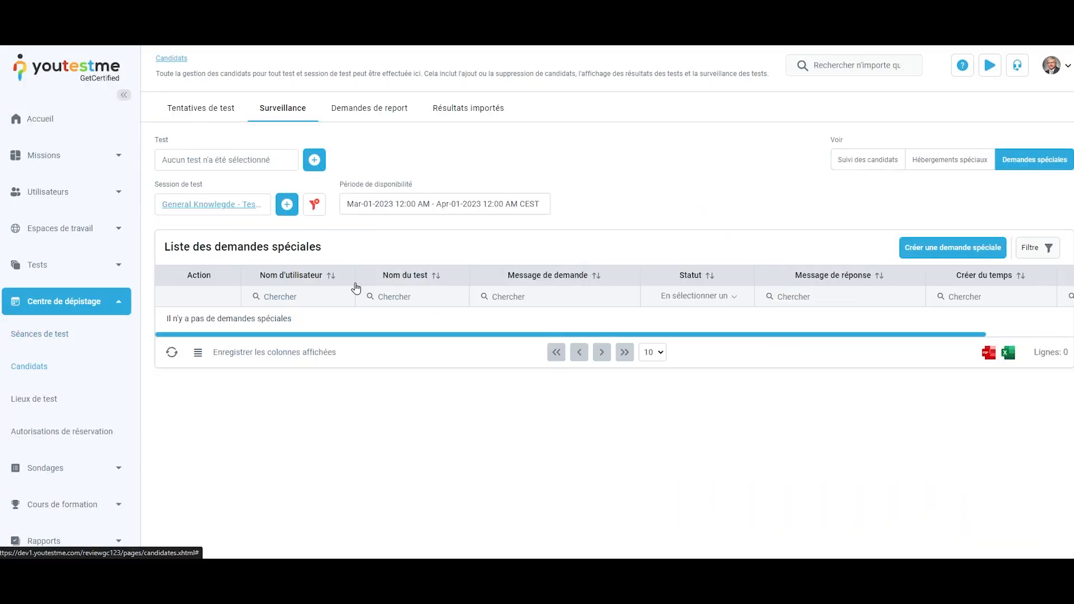
left_click(315, 205)
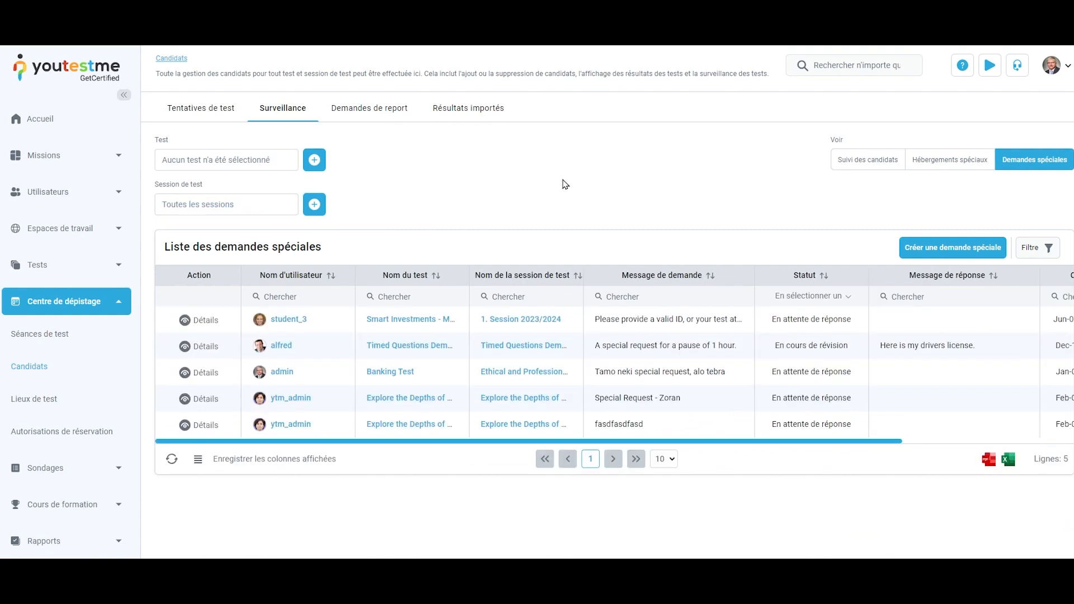
Step: Send the special request "Veuillez soumettre votre pièce d'identité." for the unattempted Five Senses - Question Branching attempt and review its details
left_click(912, 256)
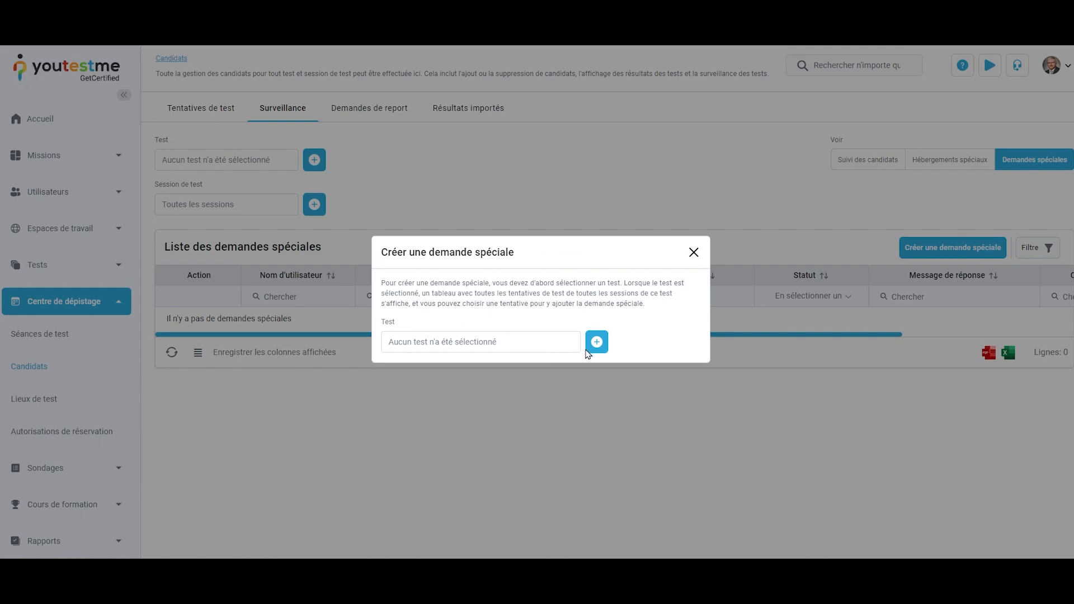
left_click(597, 342)
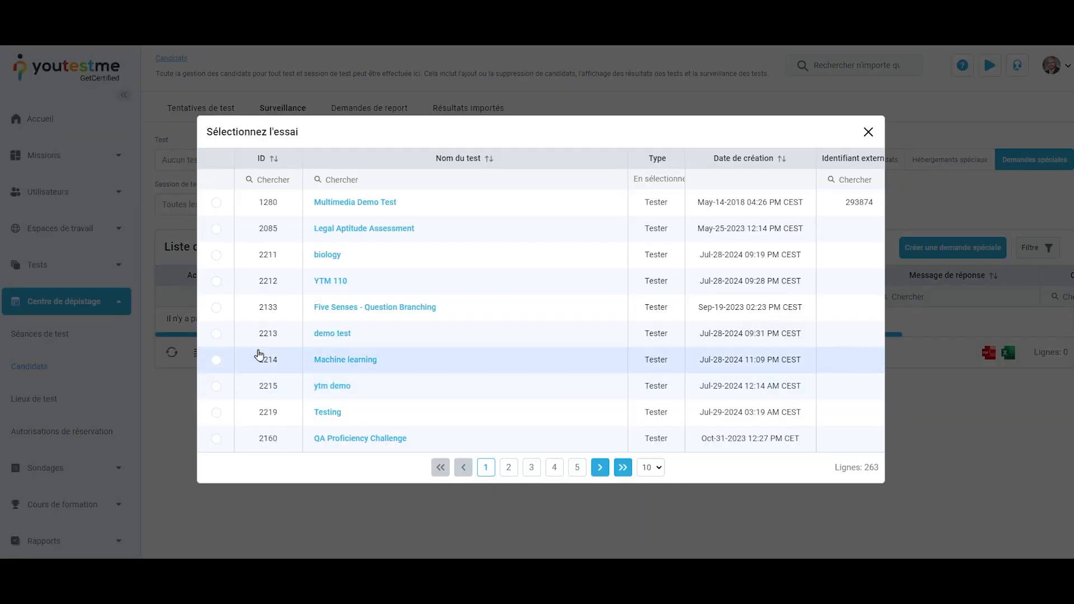
left_click(216, 307)
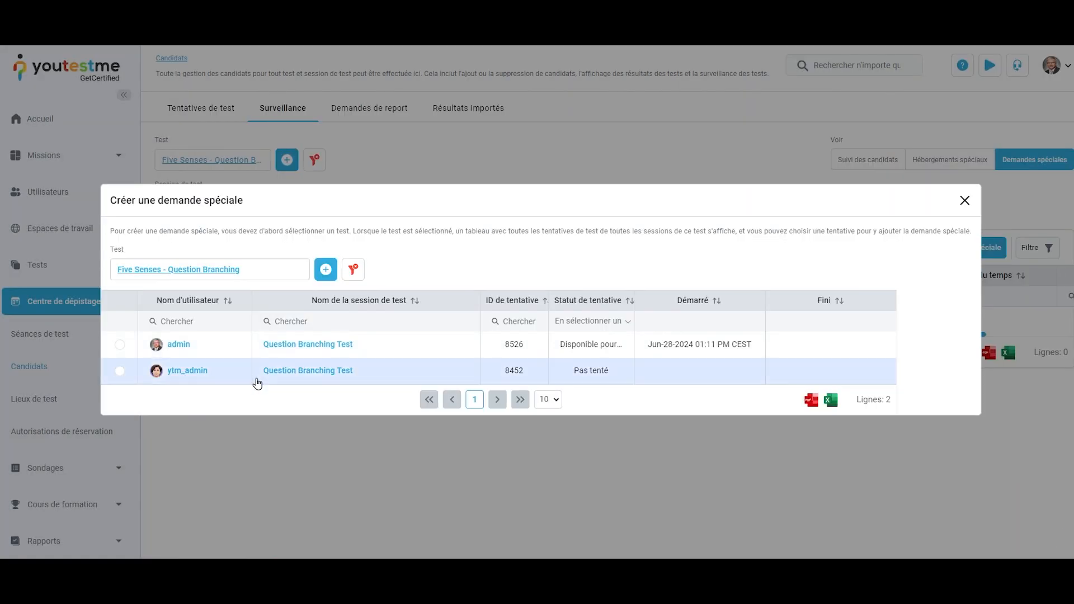
left_click(121, 372)
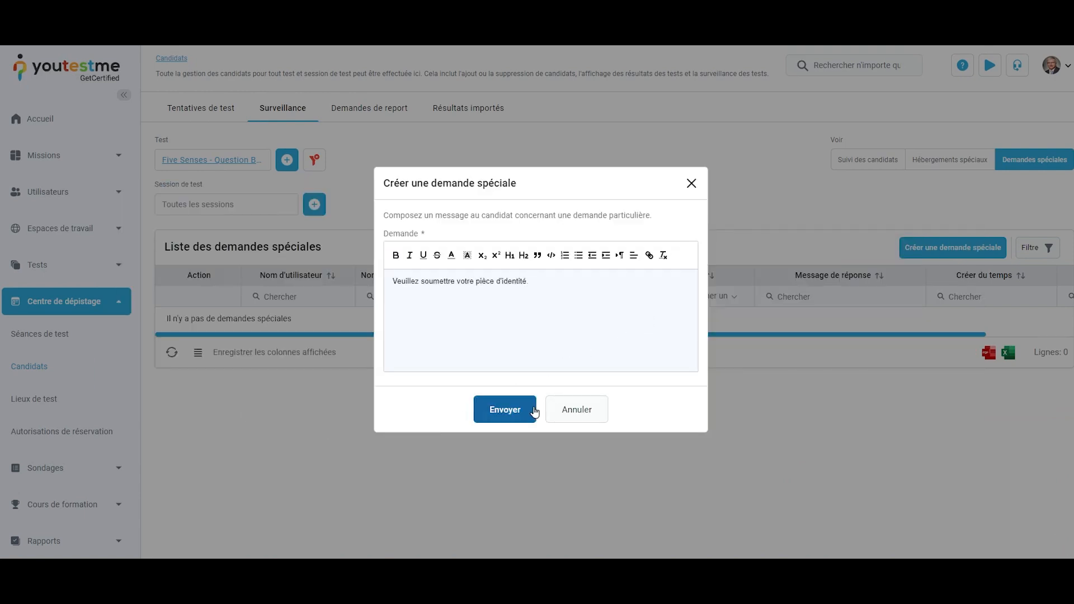
left_click(535, 412)
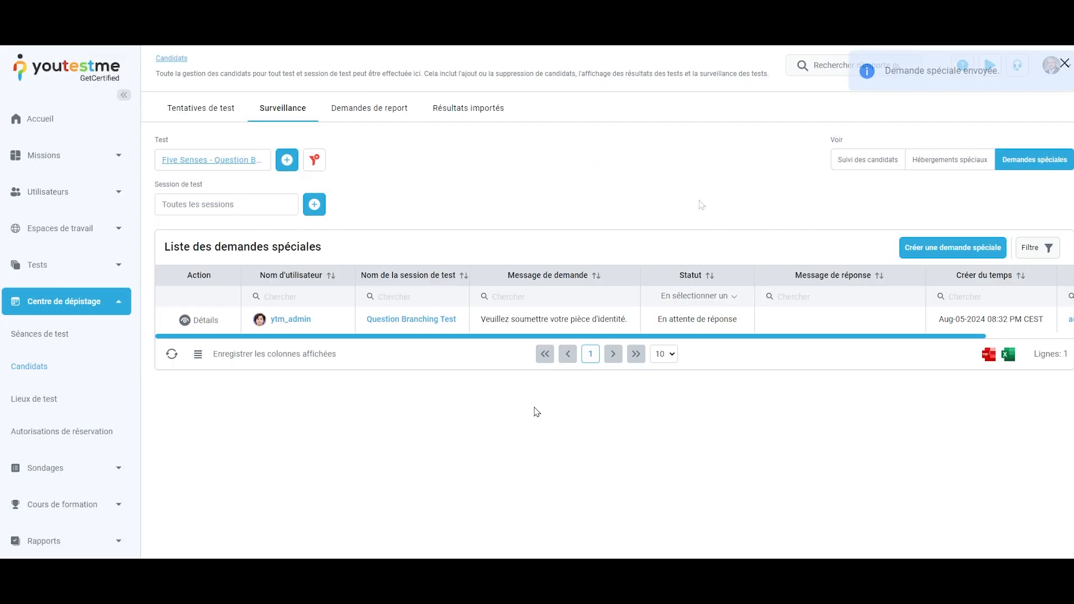
left_click(190, 323)
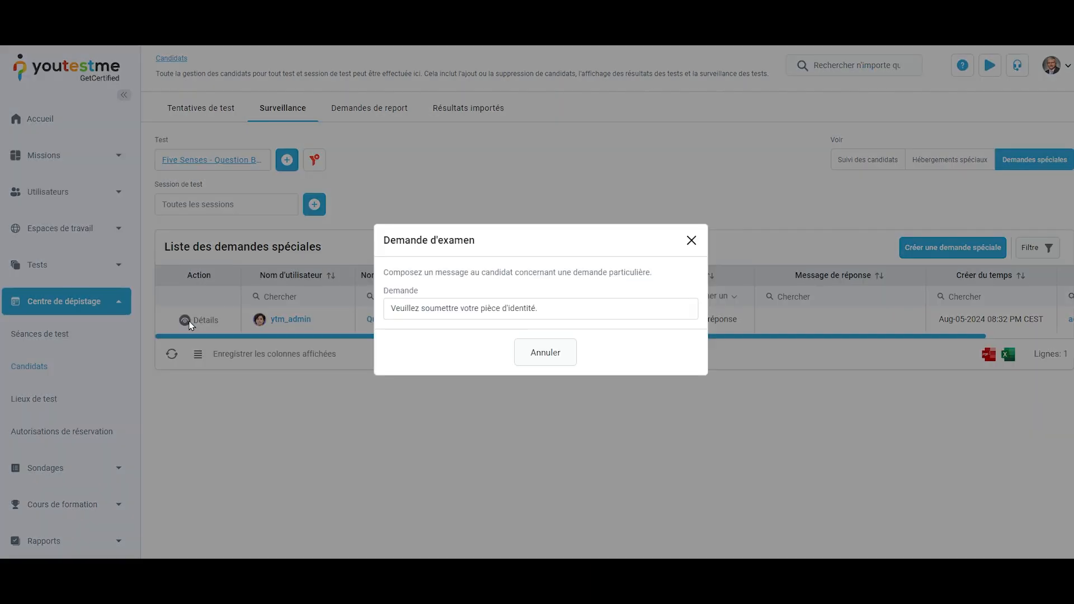
left_click(692, 241)
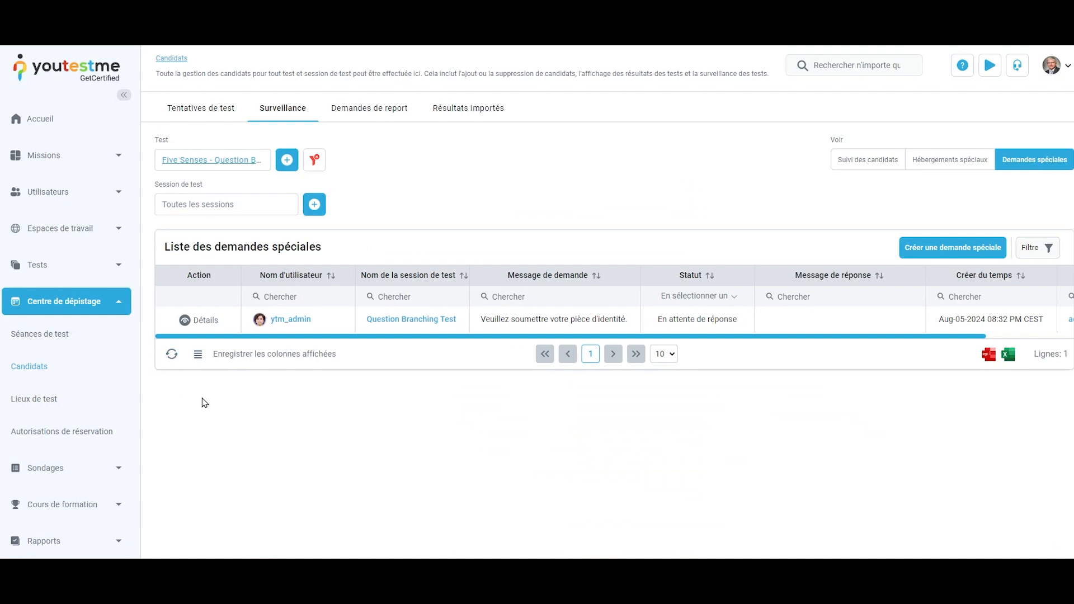
Step: Browse the column choices of the special requests table and open the prompt for saving displayed columns, dismissing it without saving
left_click(198, 353)
scroll(205, 409, "down", 5)
scroll(204, 410, "up", 5)
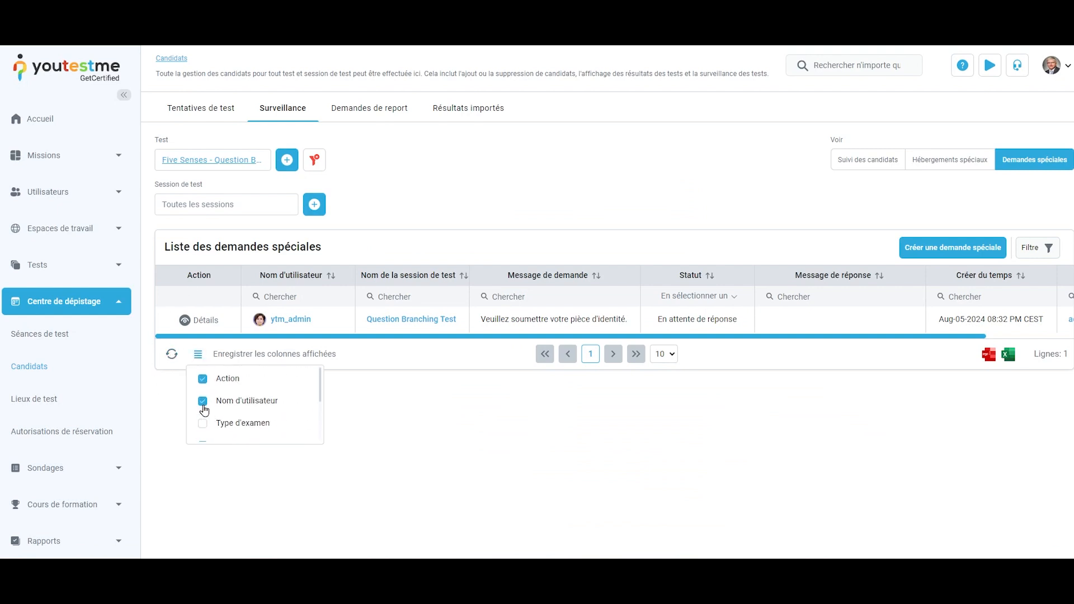
left_click(201, 358)
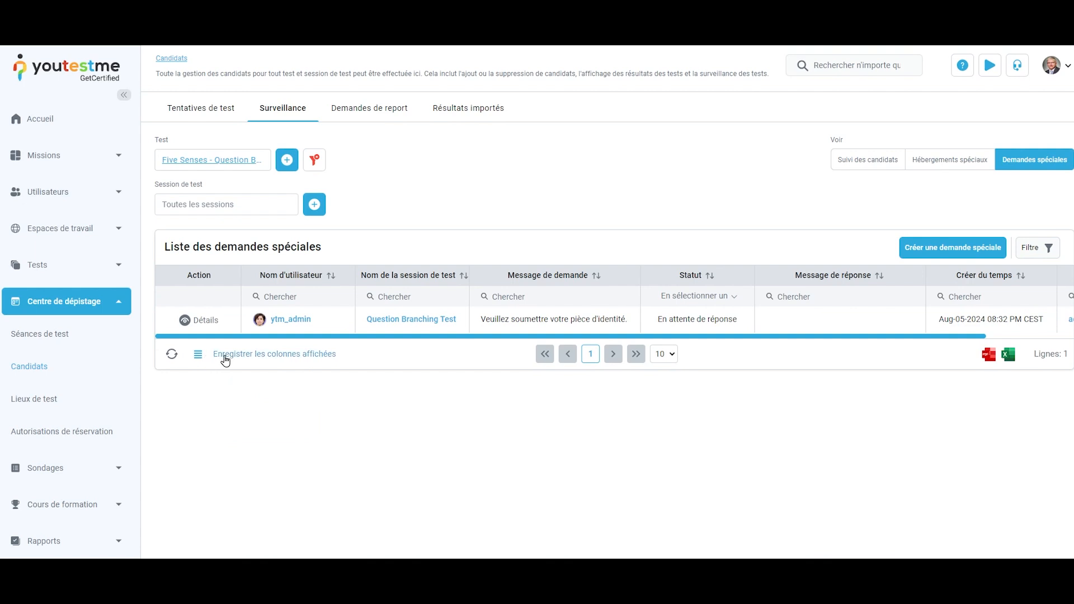
left_click(264, 360)
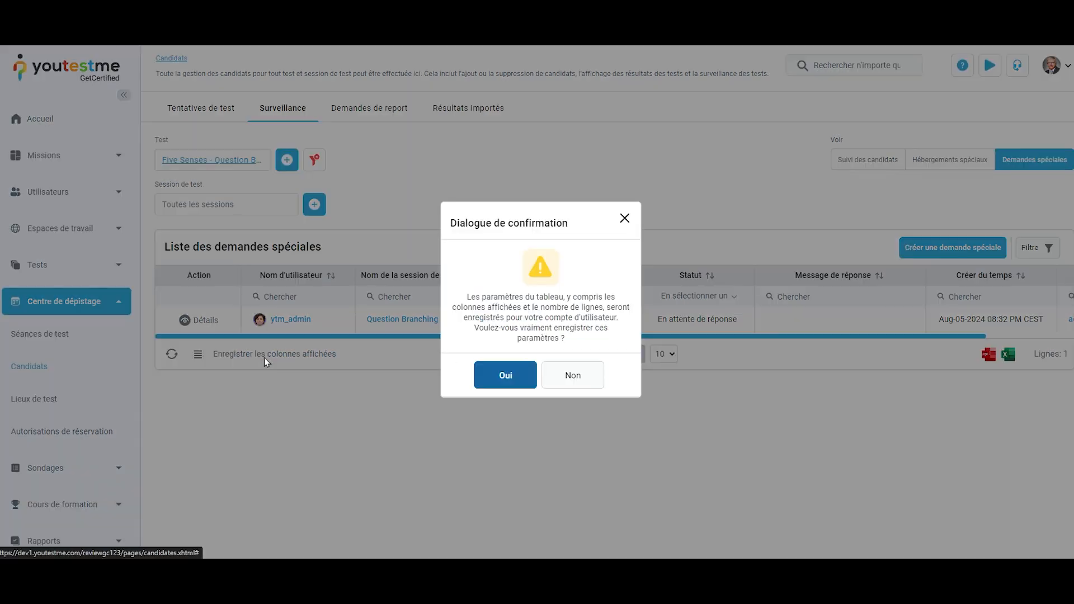
left_click(625, 219)
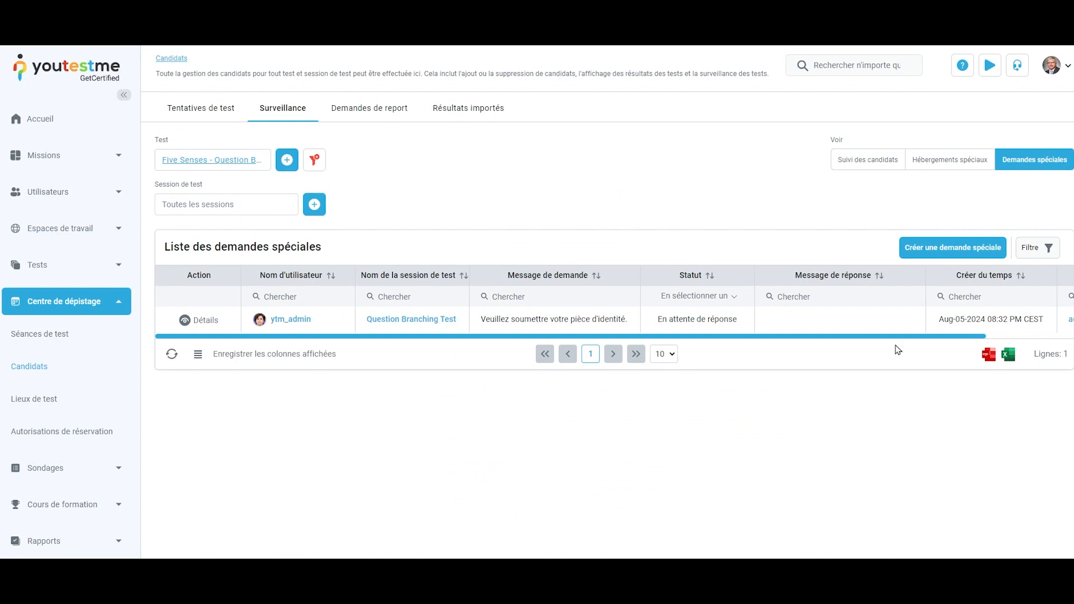